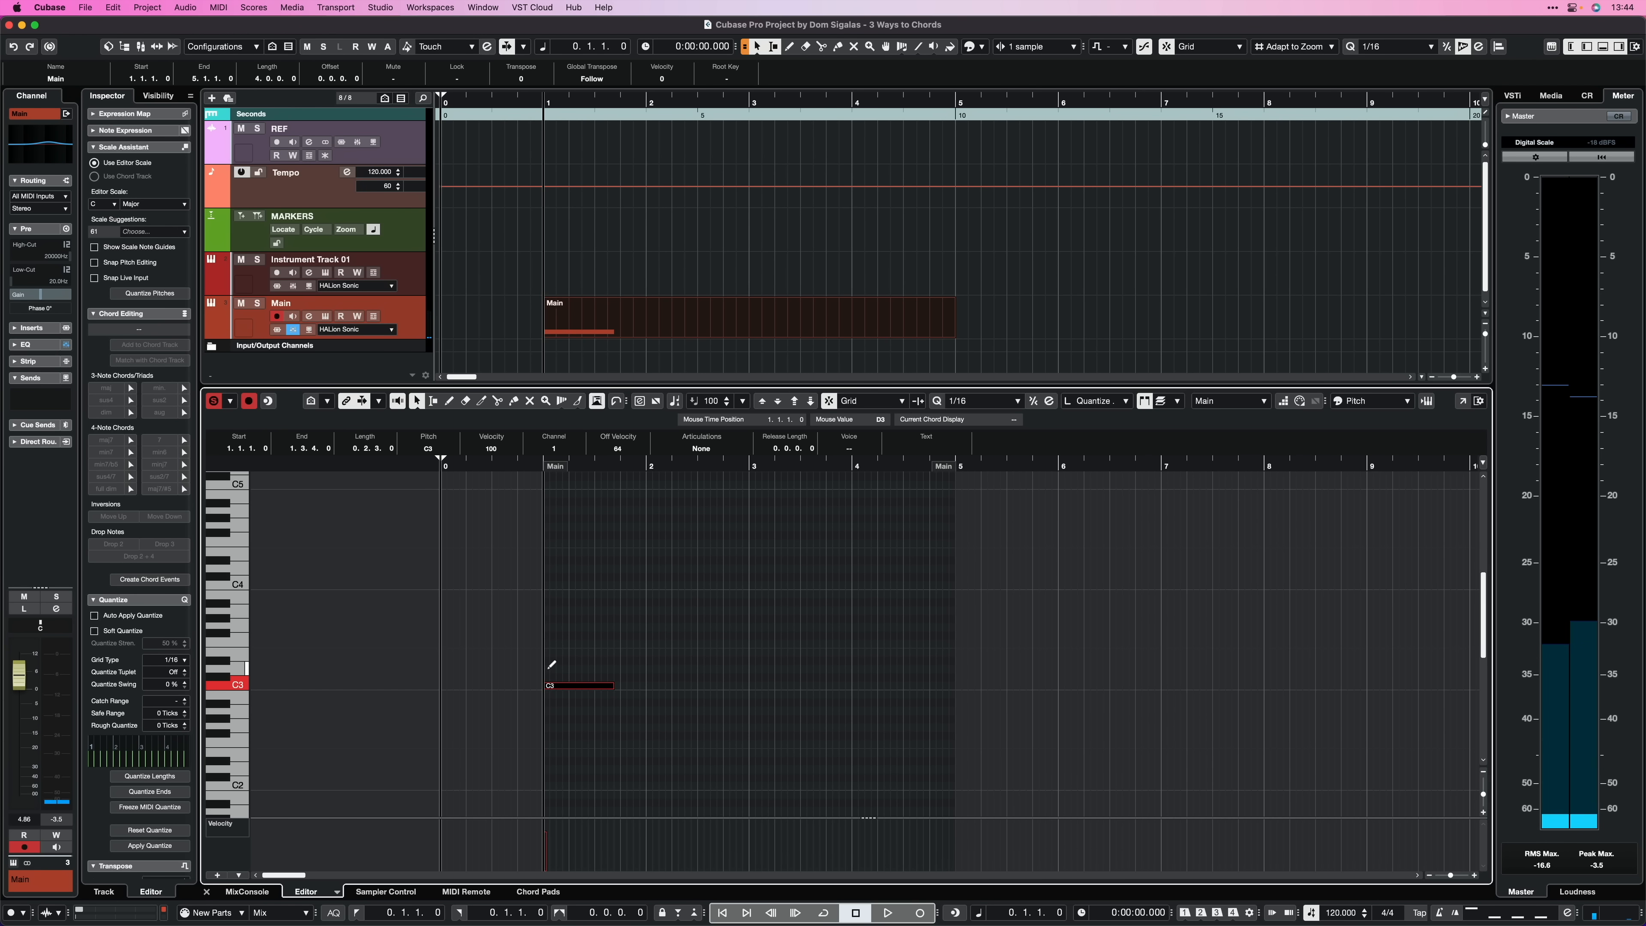
mouse_move(551, 652)
left_mouse_down()
mouse_move(645, 653)
mouse_move(593, 627)
mouse_move(640, 630)
left_mouse_up()
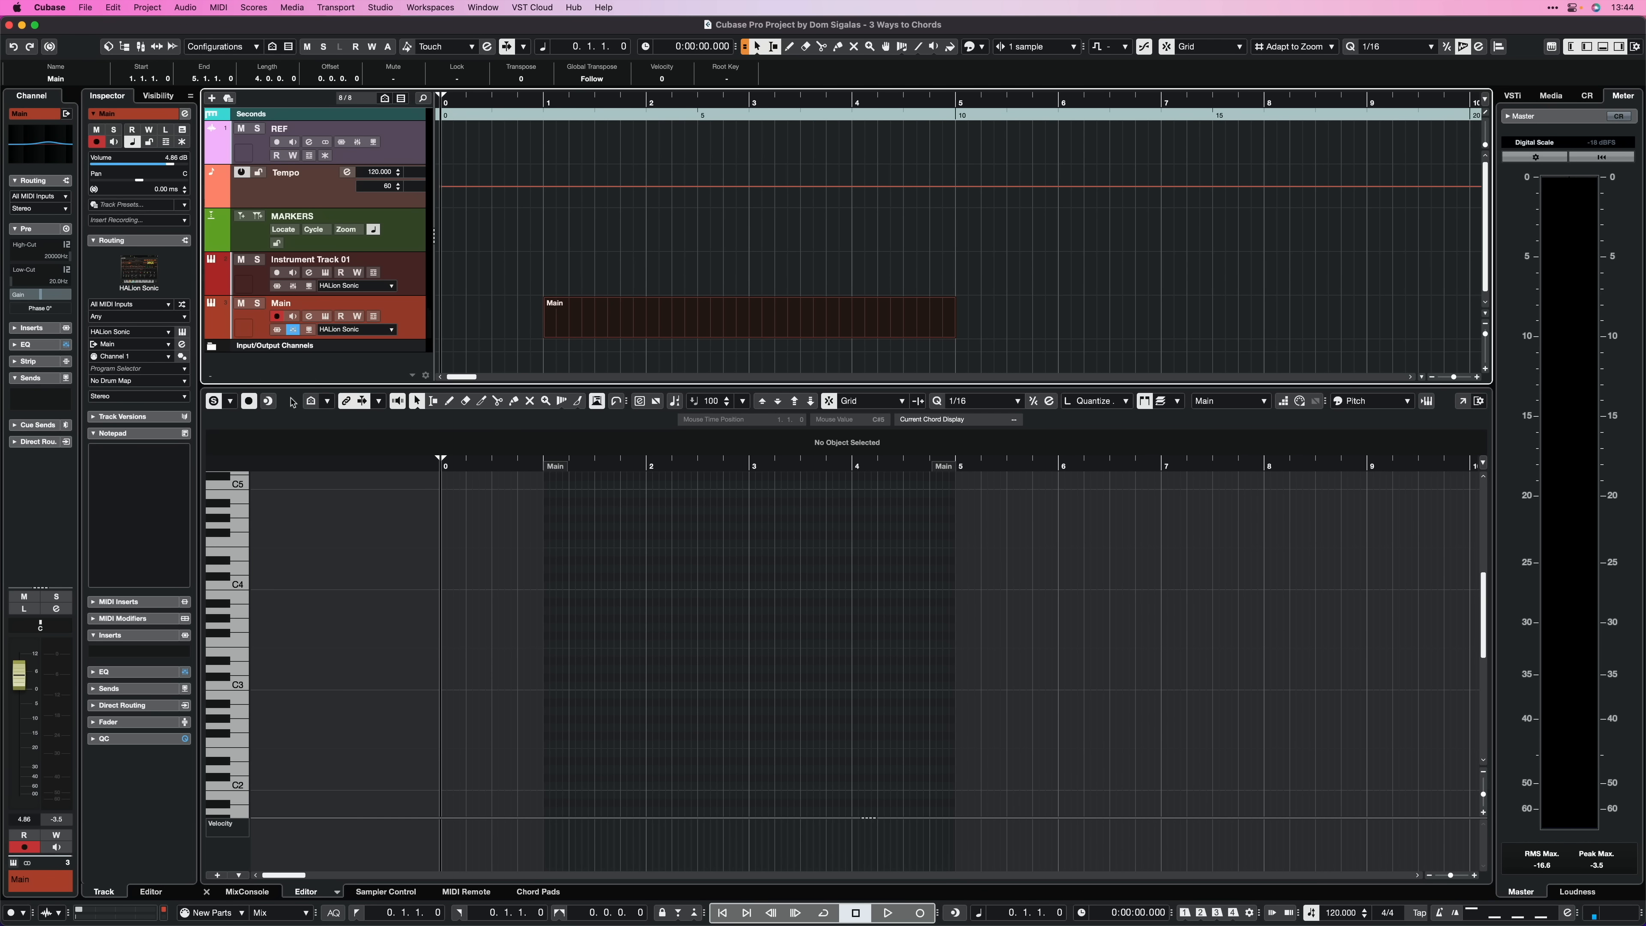
Show the note editor's Inspector settings for the Main part, with Scale Assistant collapsed and Chord Editing expanded
left_click(292, 402)
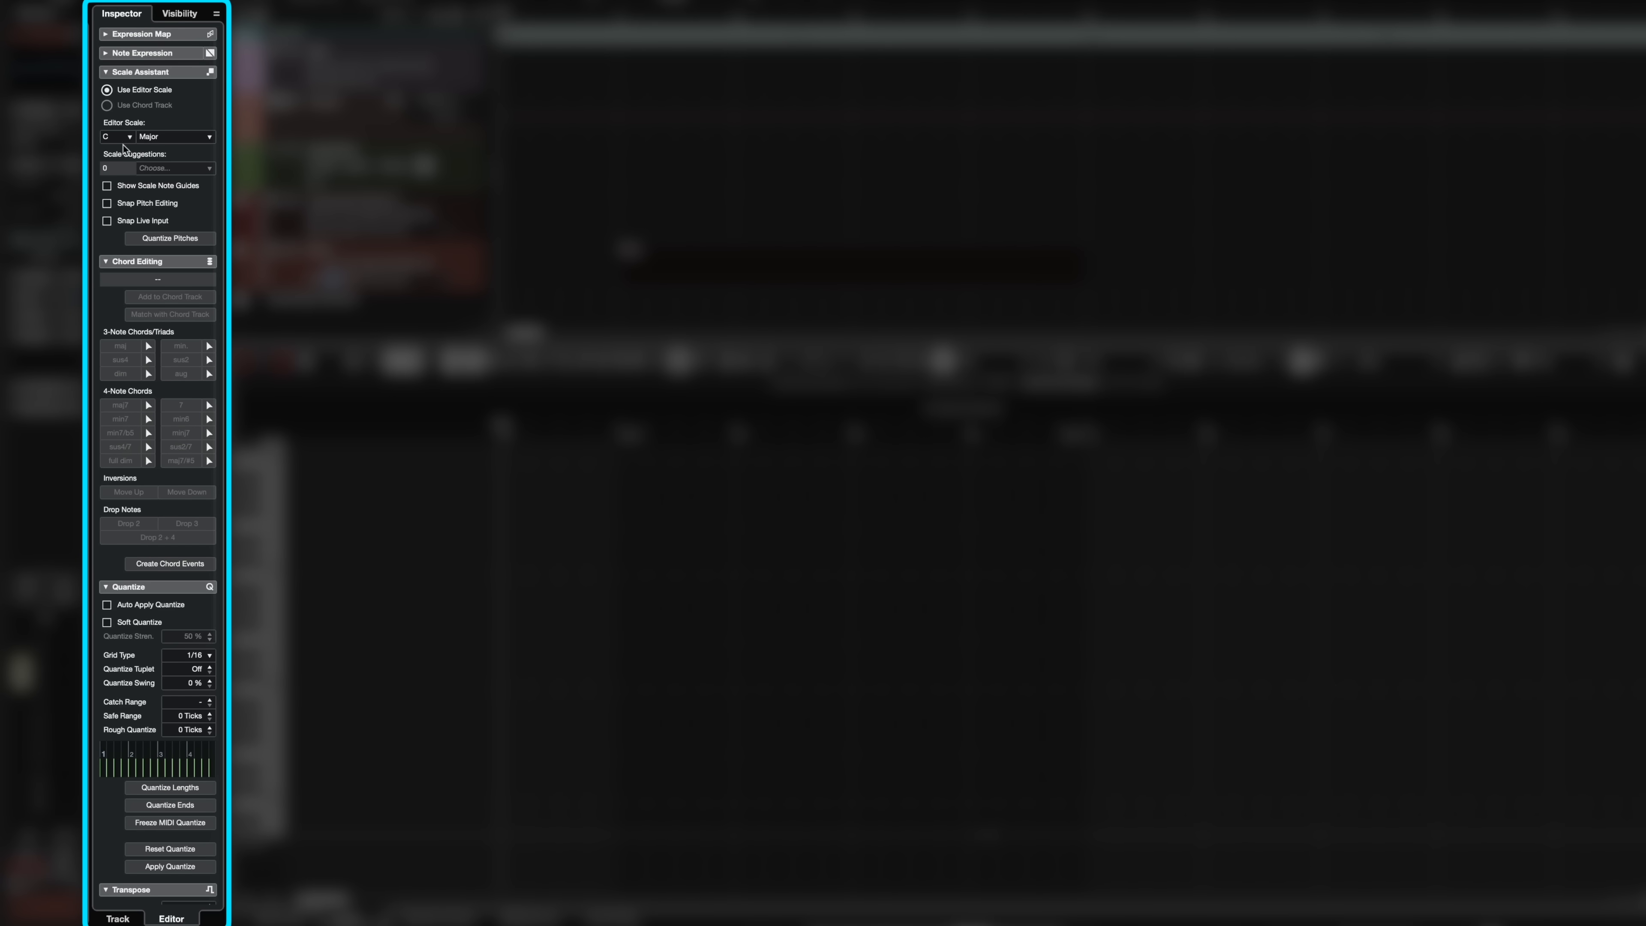
left_click(106, 72)
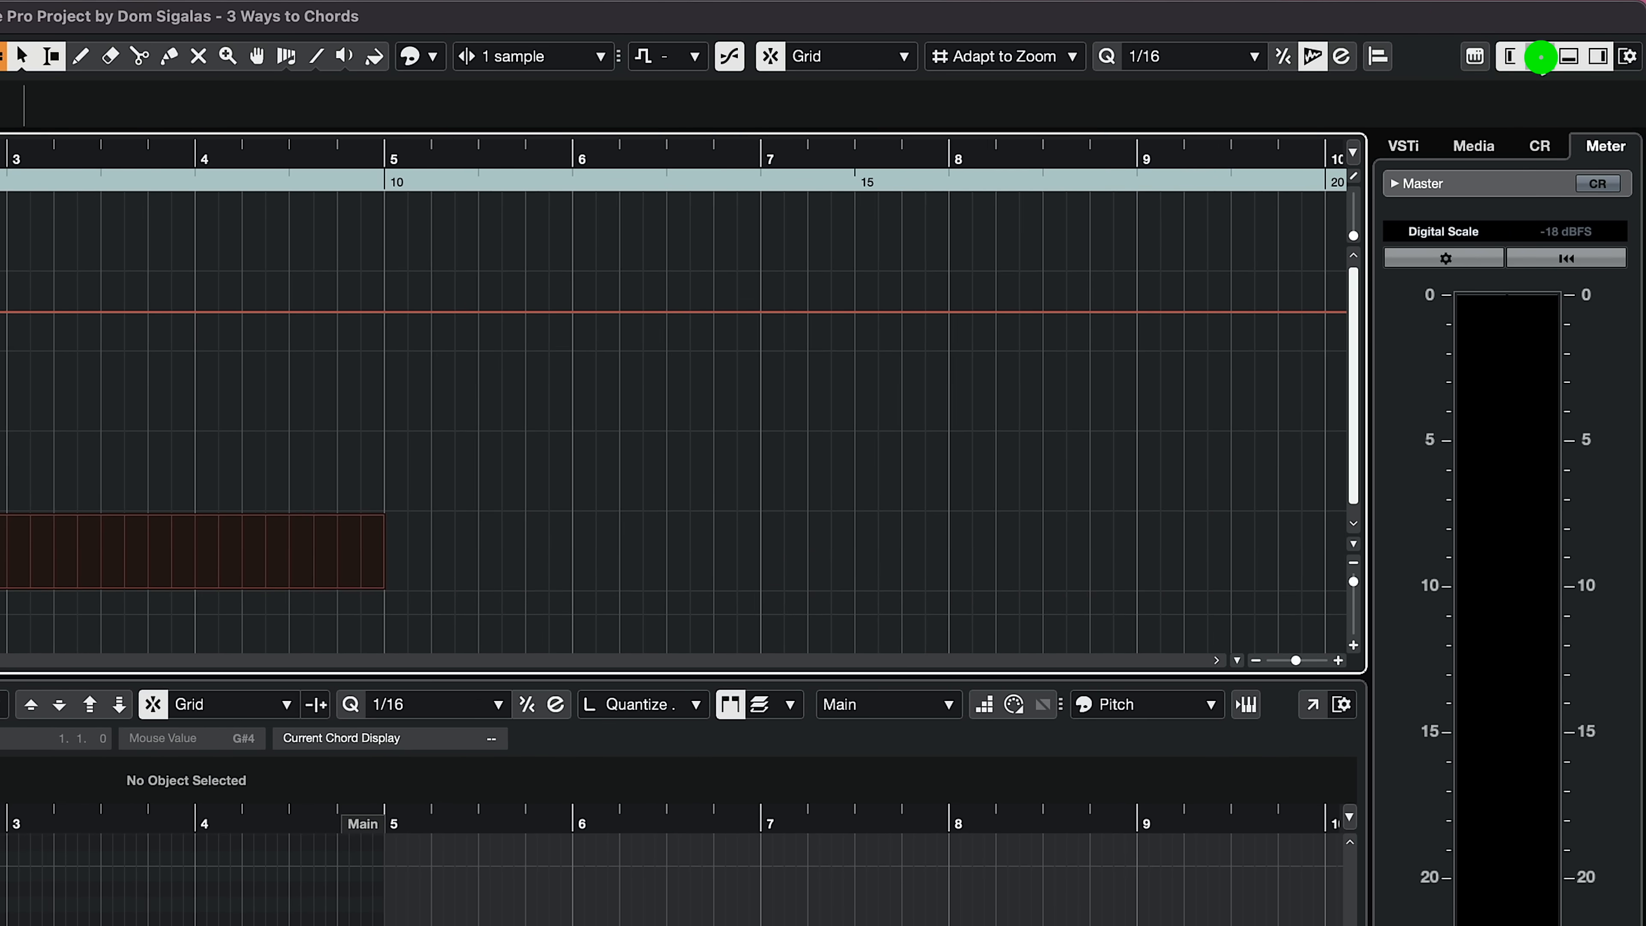
left_click(1559, 52)
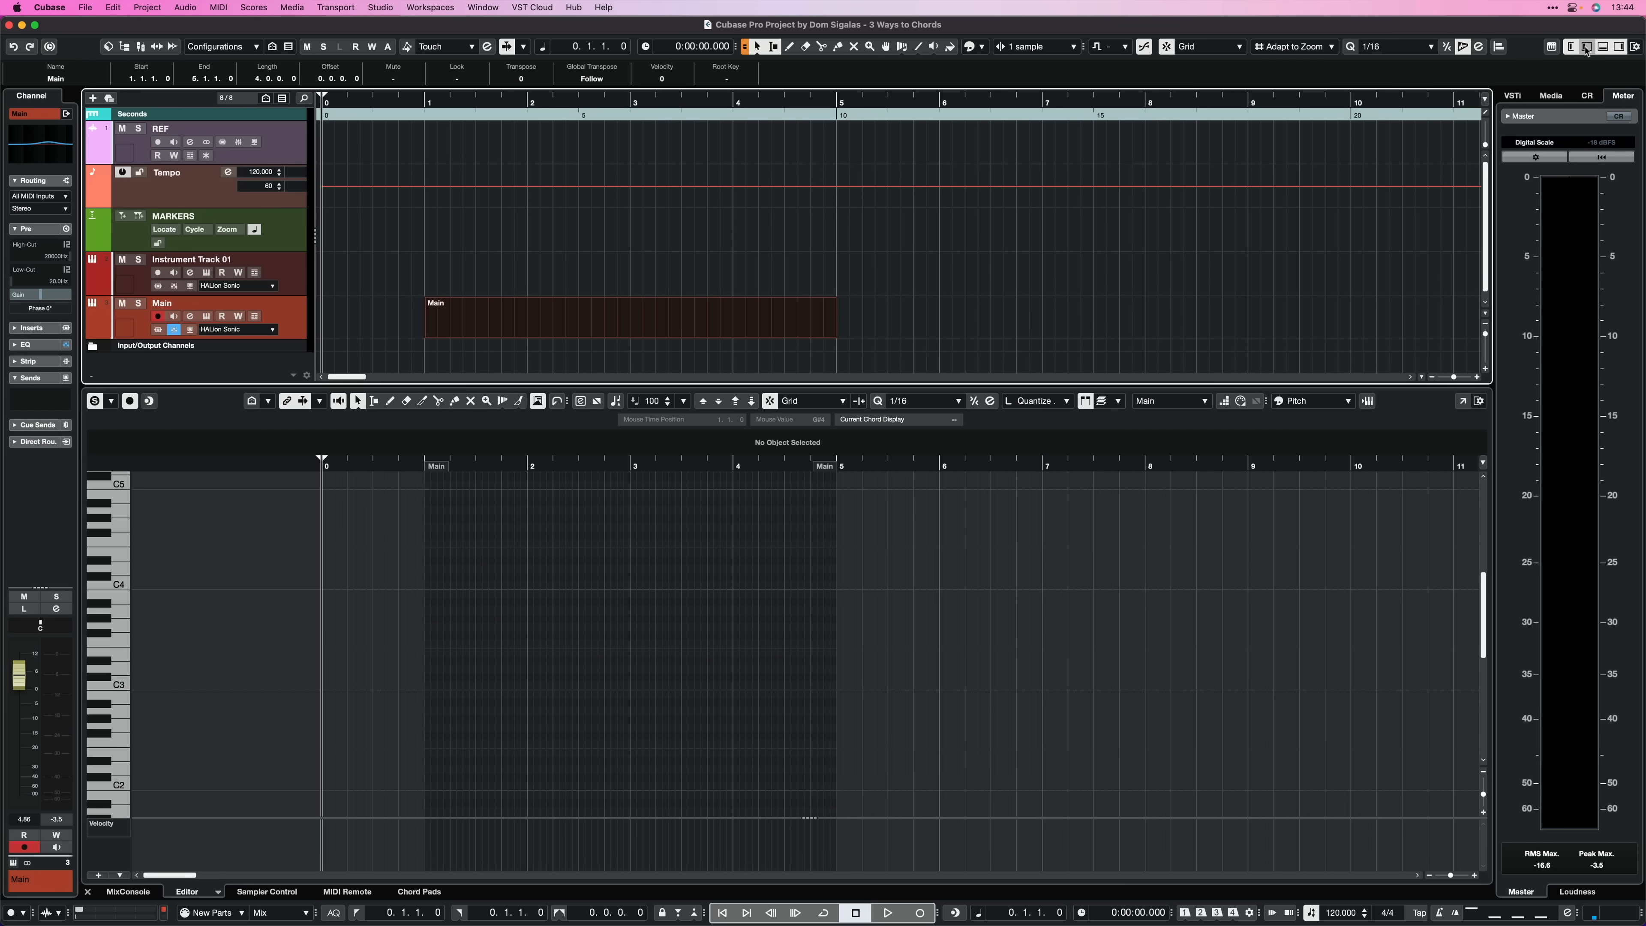
left_click(1587, 49)
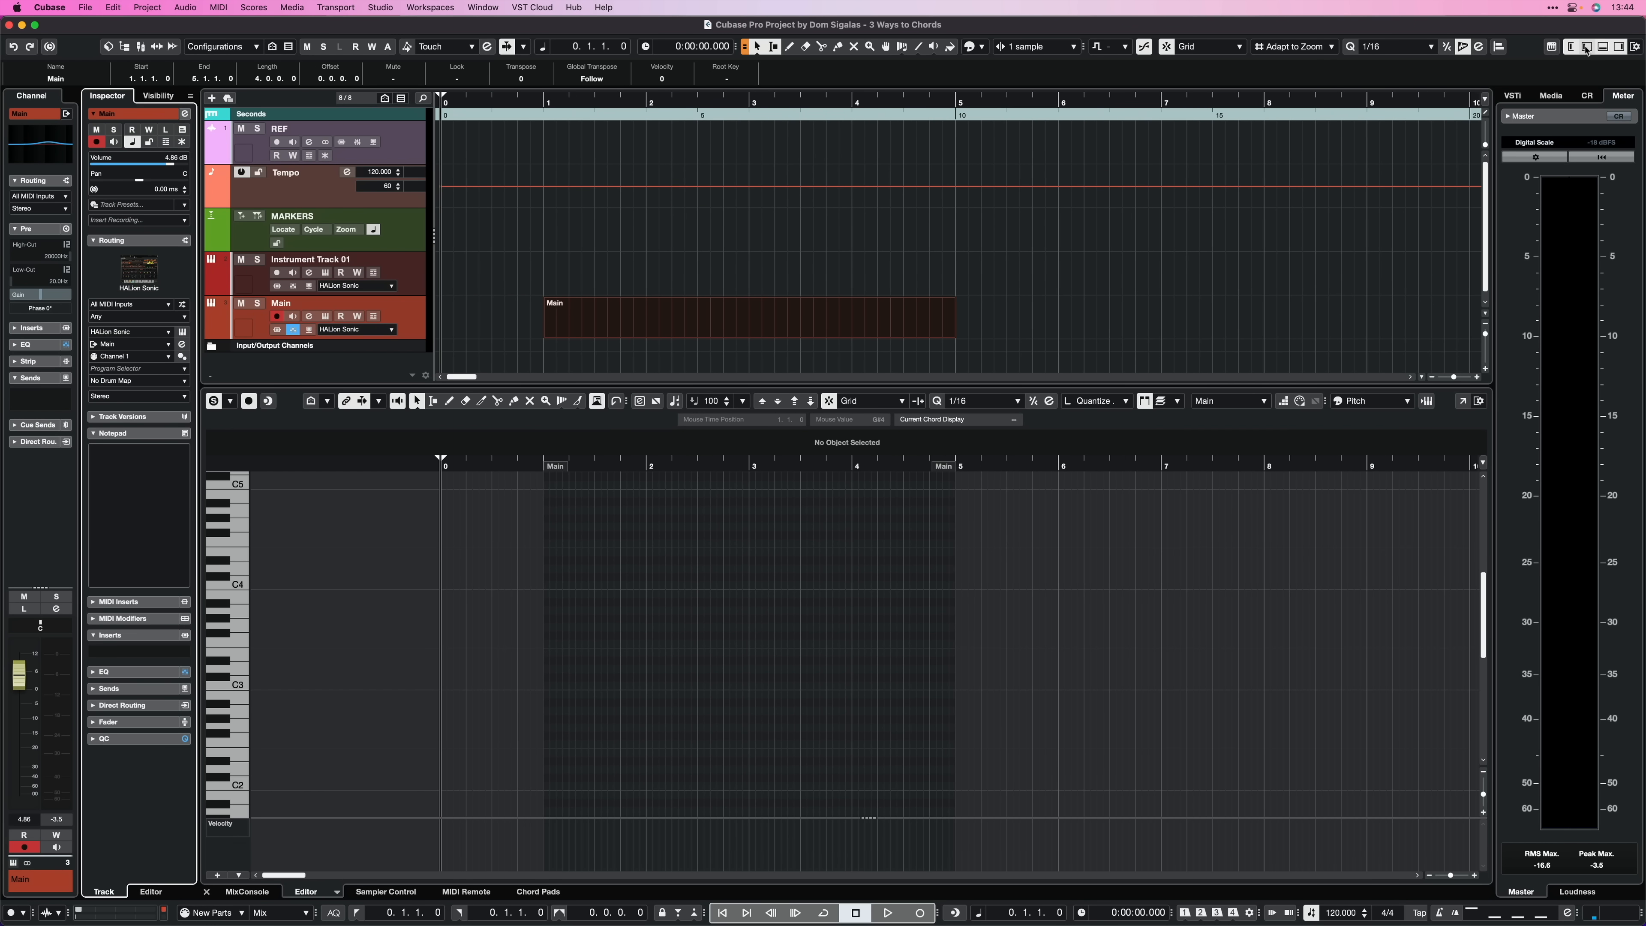
left_click(290, 405)
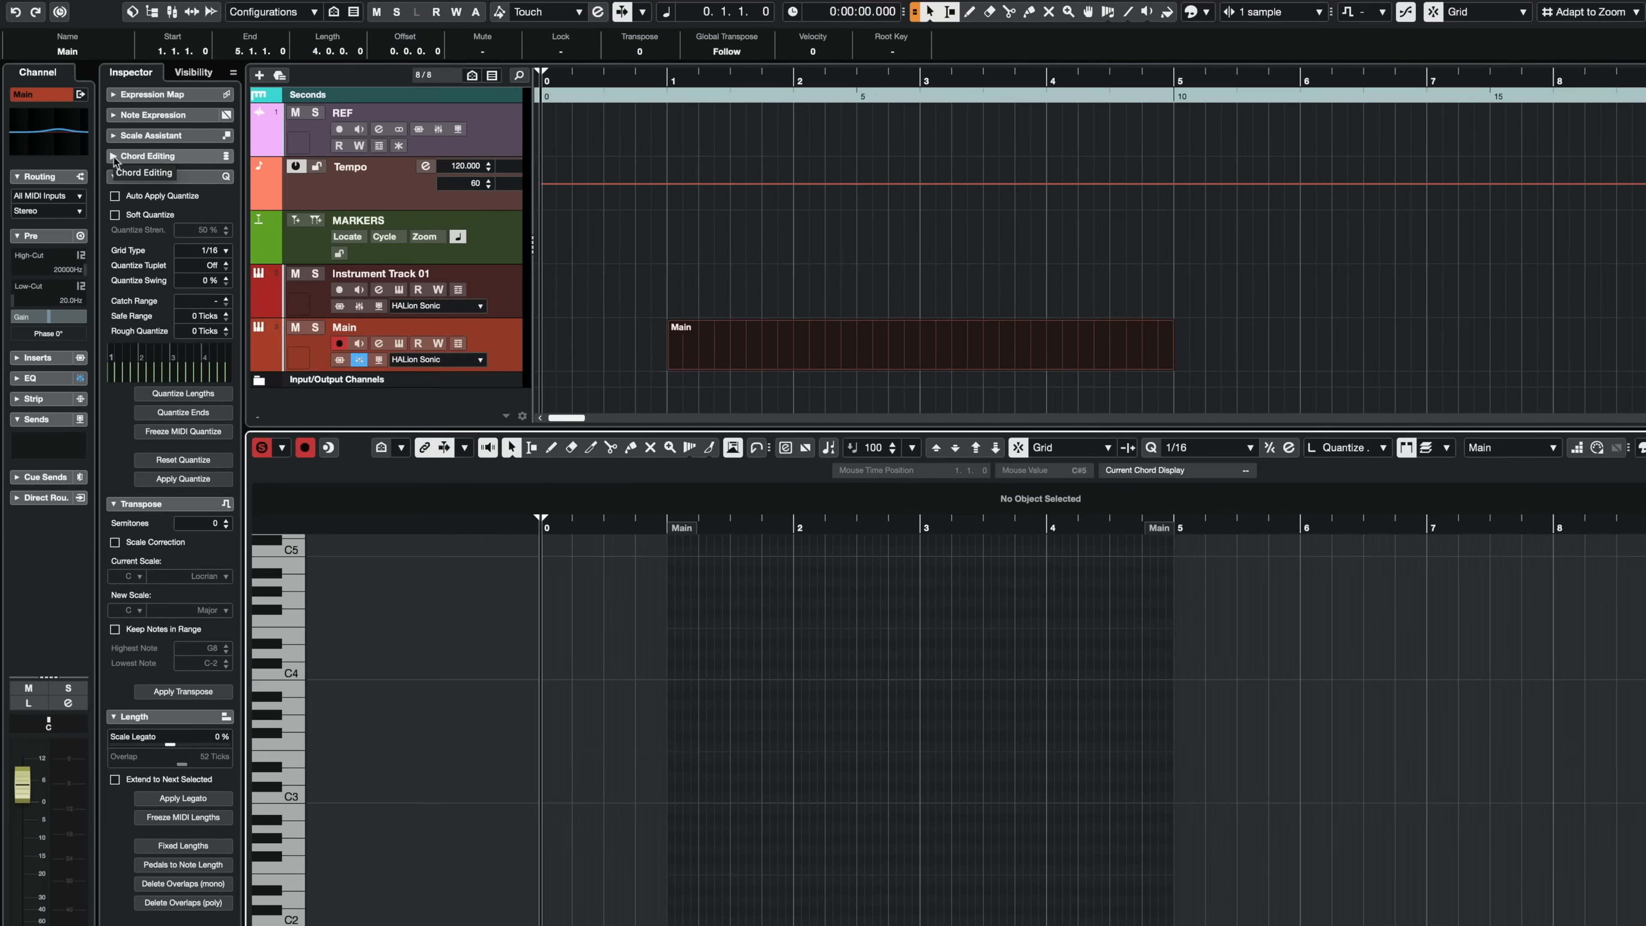
left_click(114, 157)
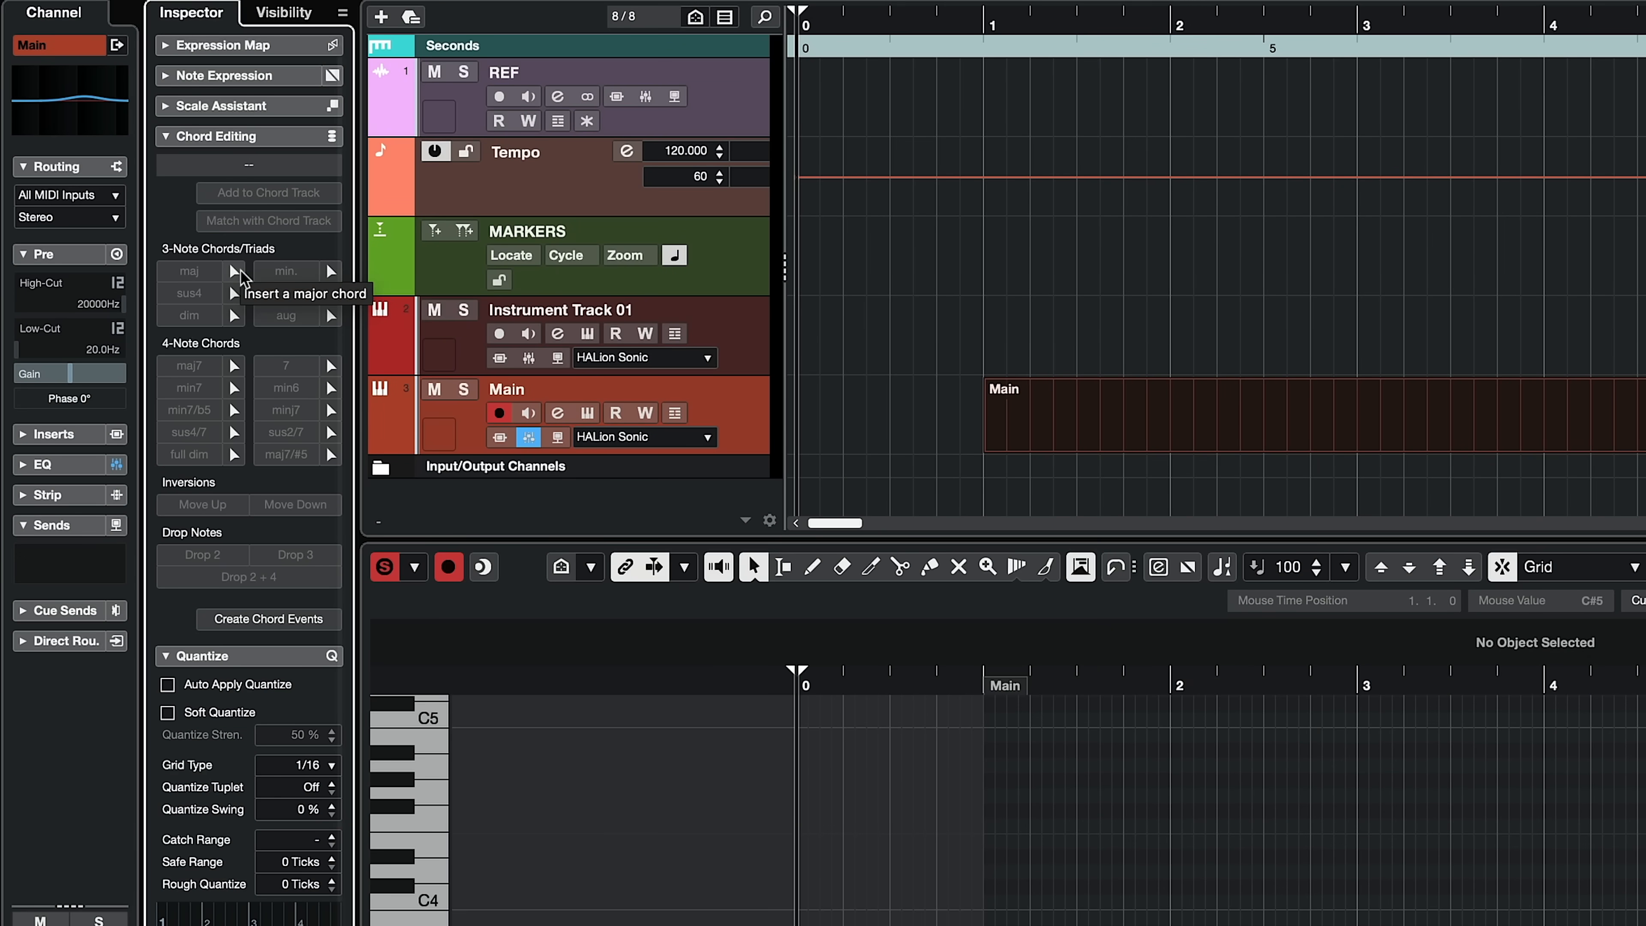
Try inserting a major chord on C3 at bar 1 of the Main part
left_click(241, 273)
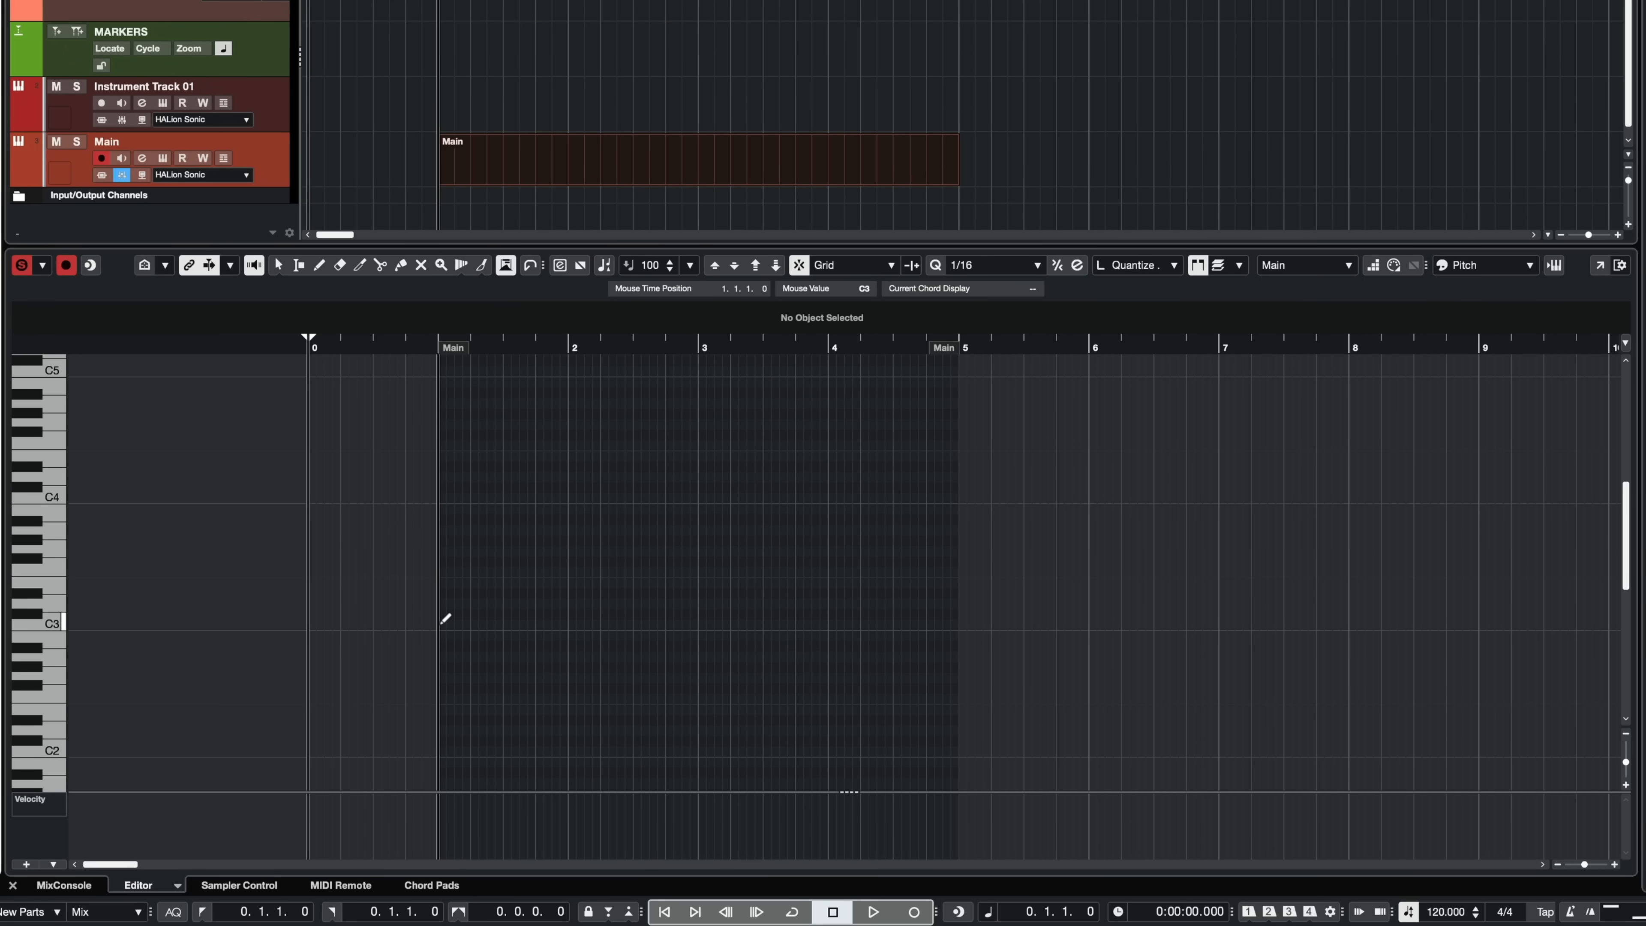
left_click(442, 624)
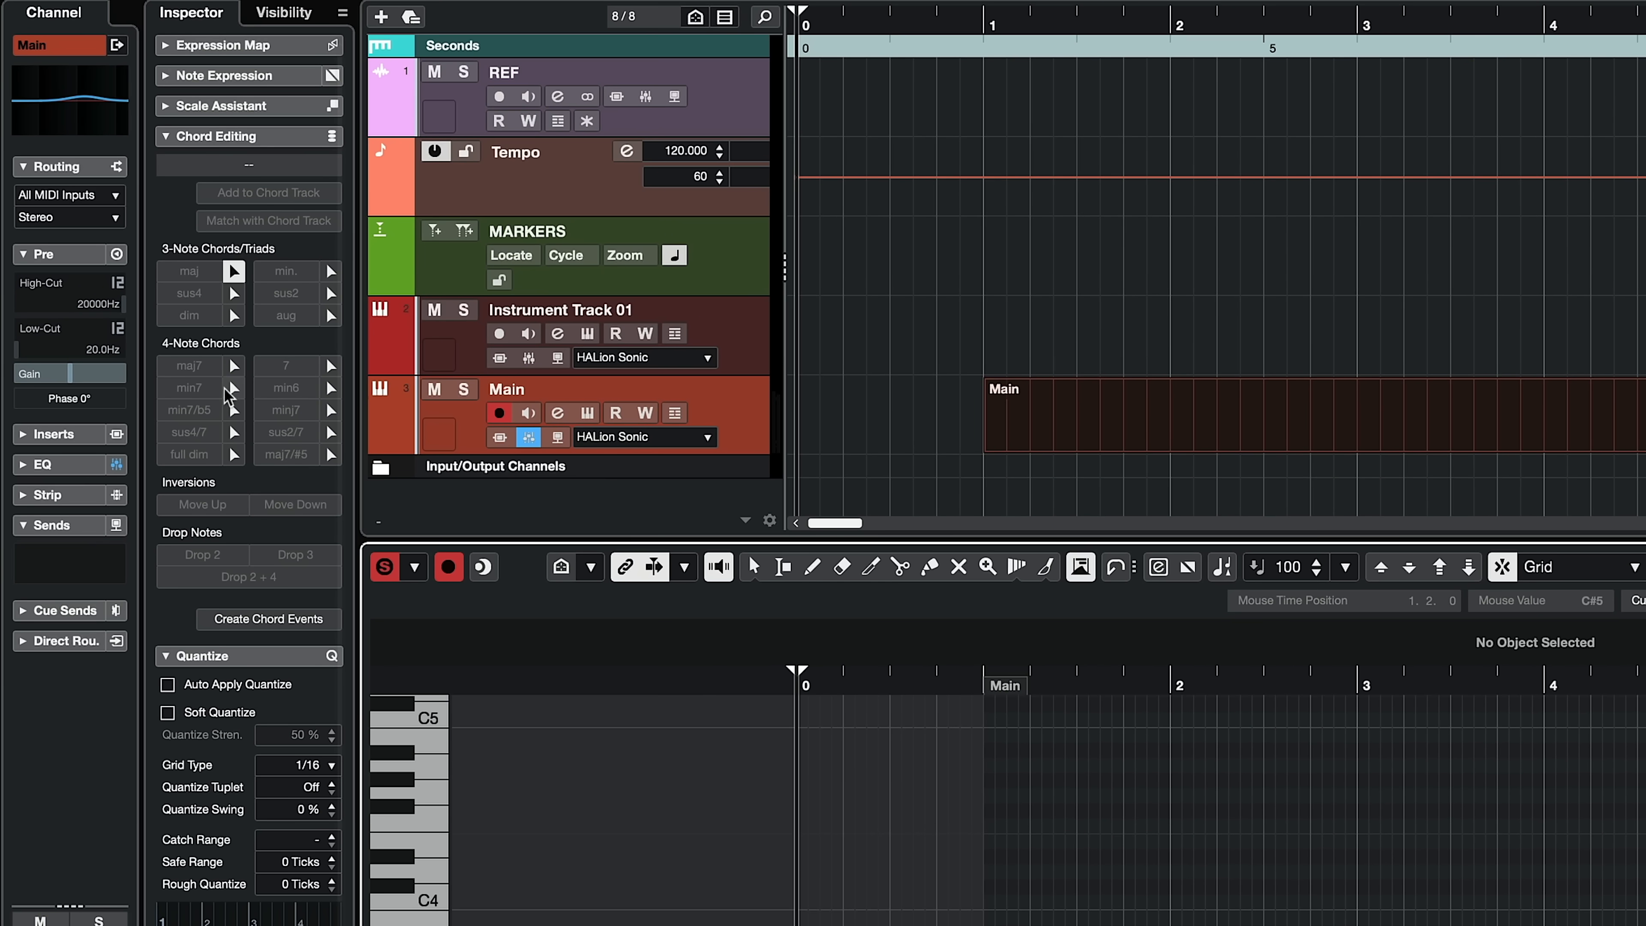
Insert one-bar min7 chords on A2 at bar 1 and B2 at bar 2, plus a two-bar maj7 chord on C3 at bar 3
left_click(231, 389)
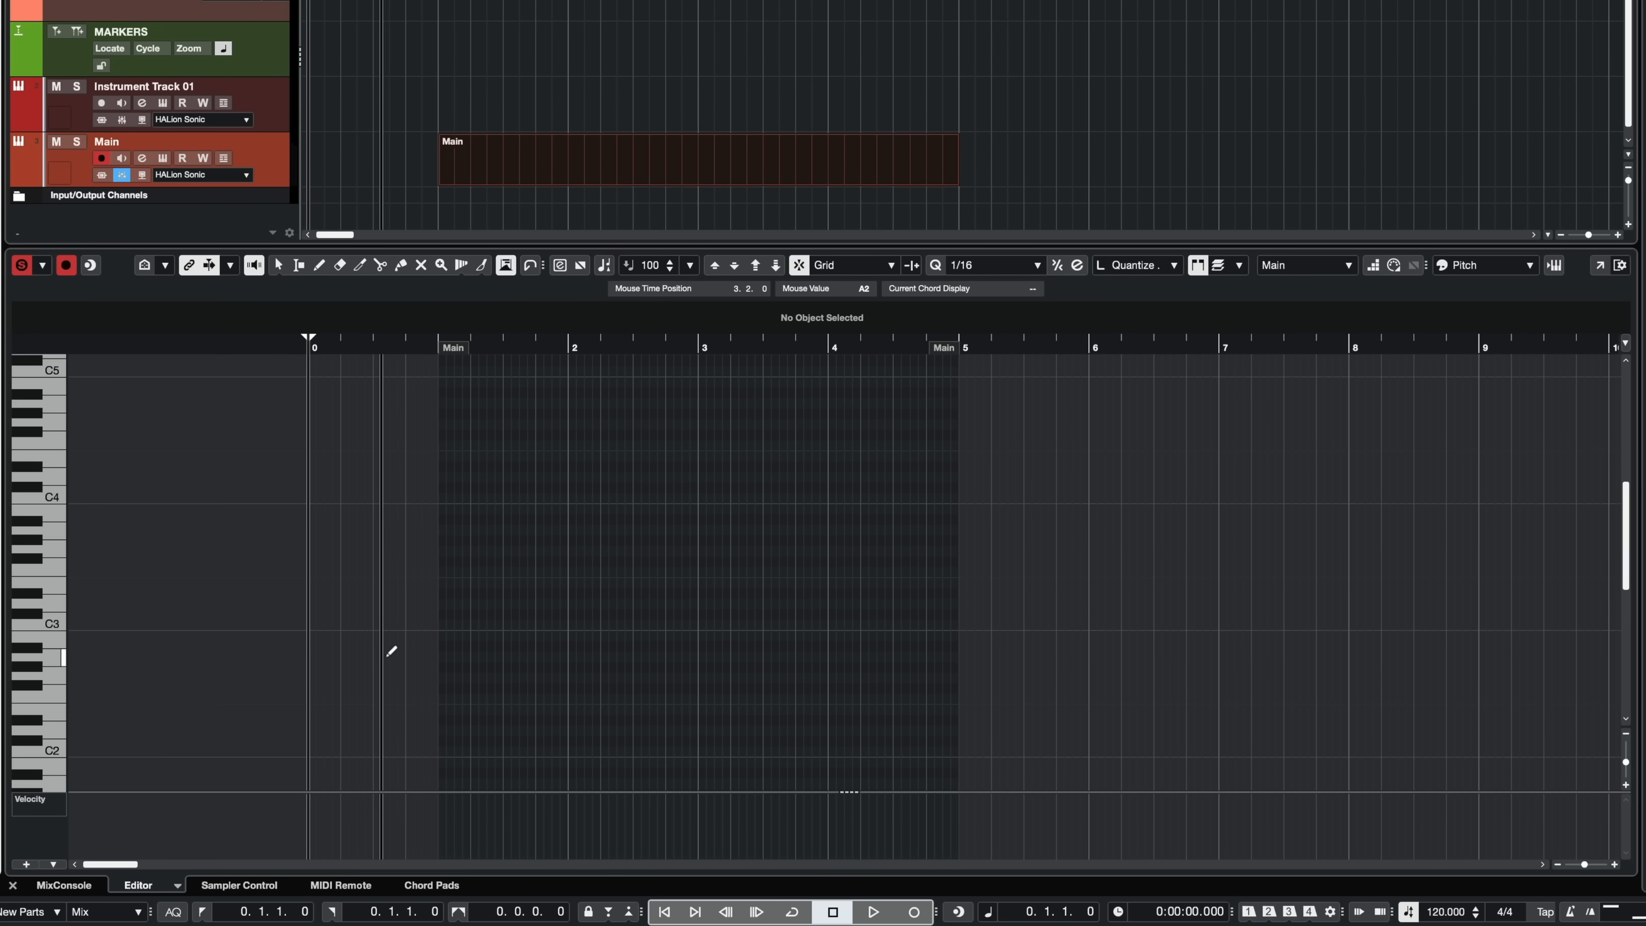
left_click(448, 652)
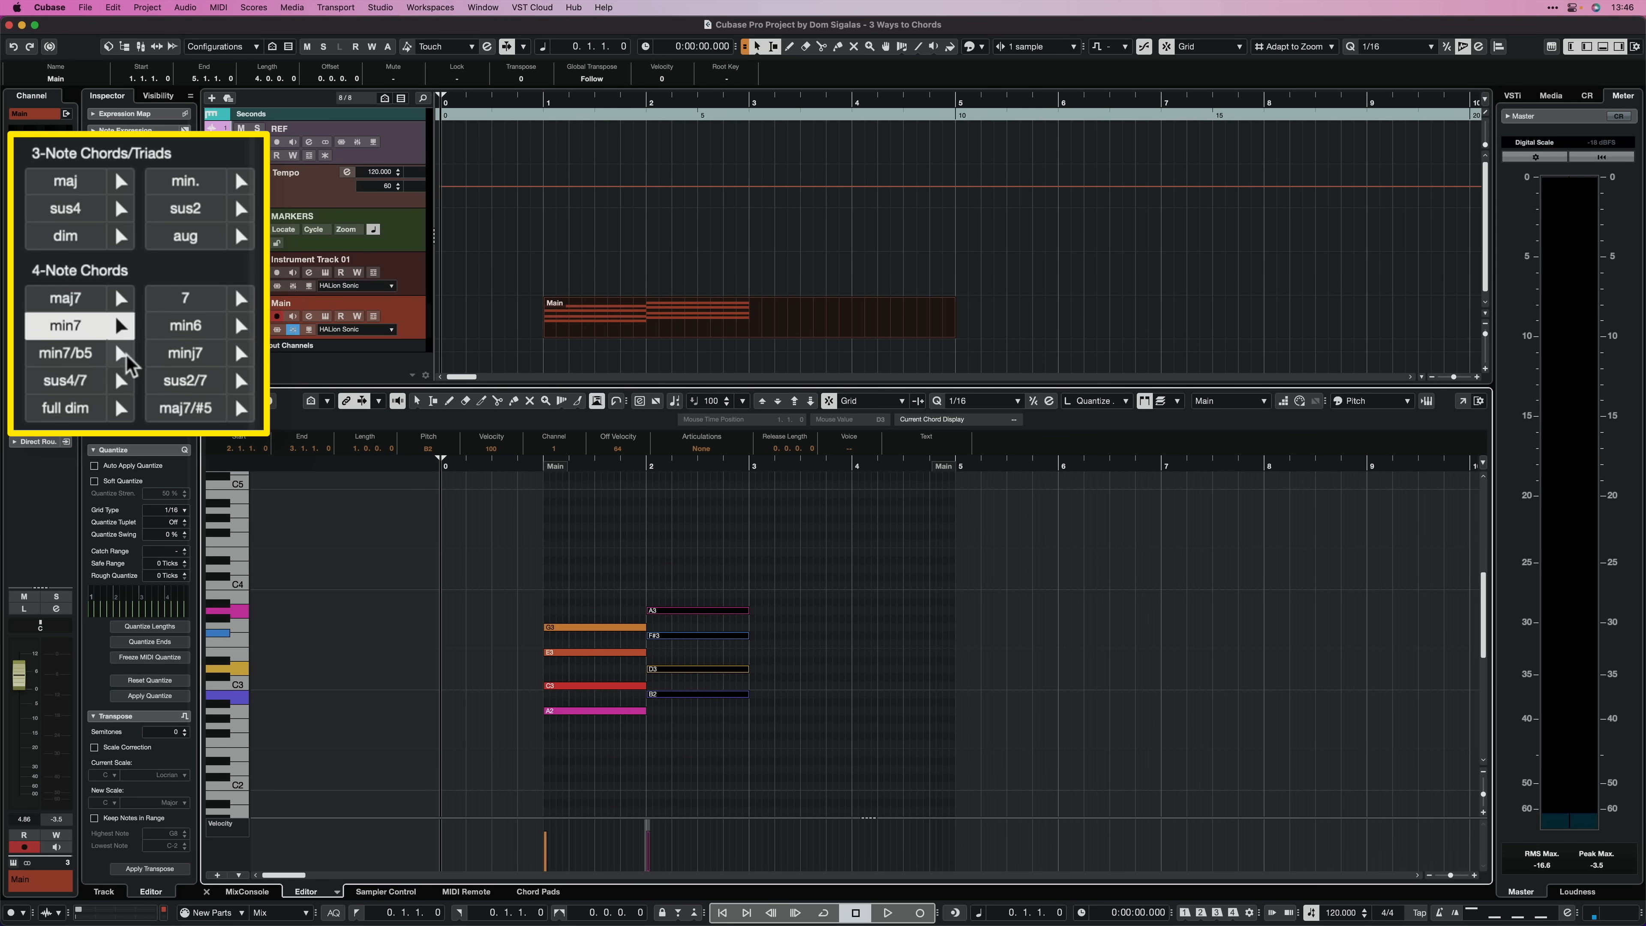
left_click(123, 300)
left_click(753, 686)
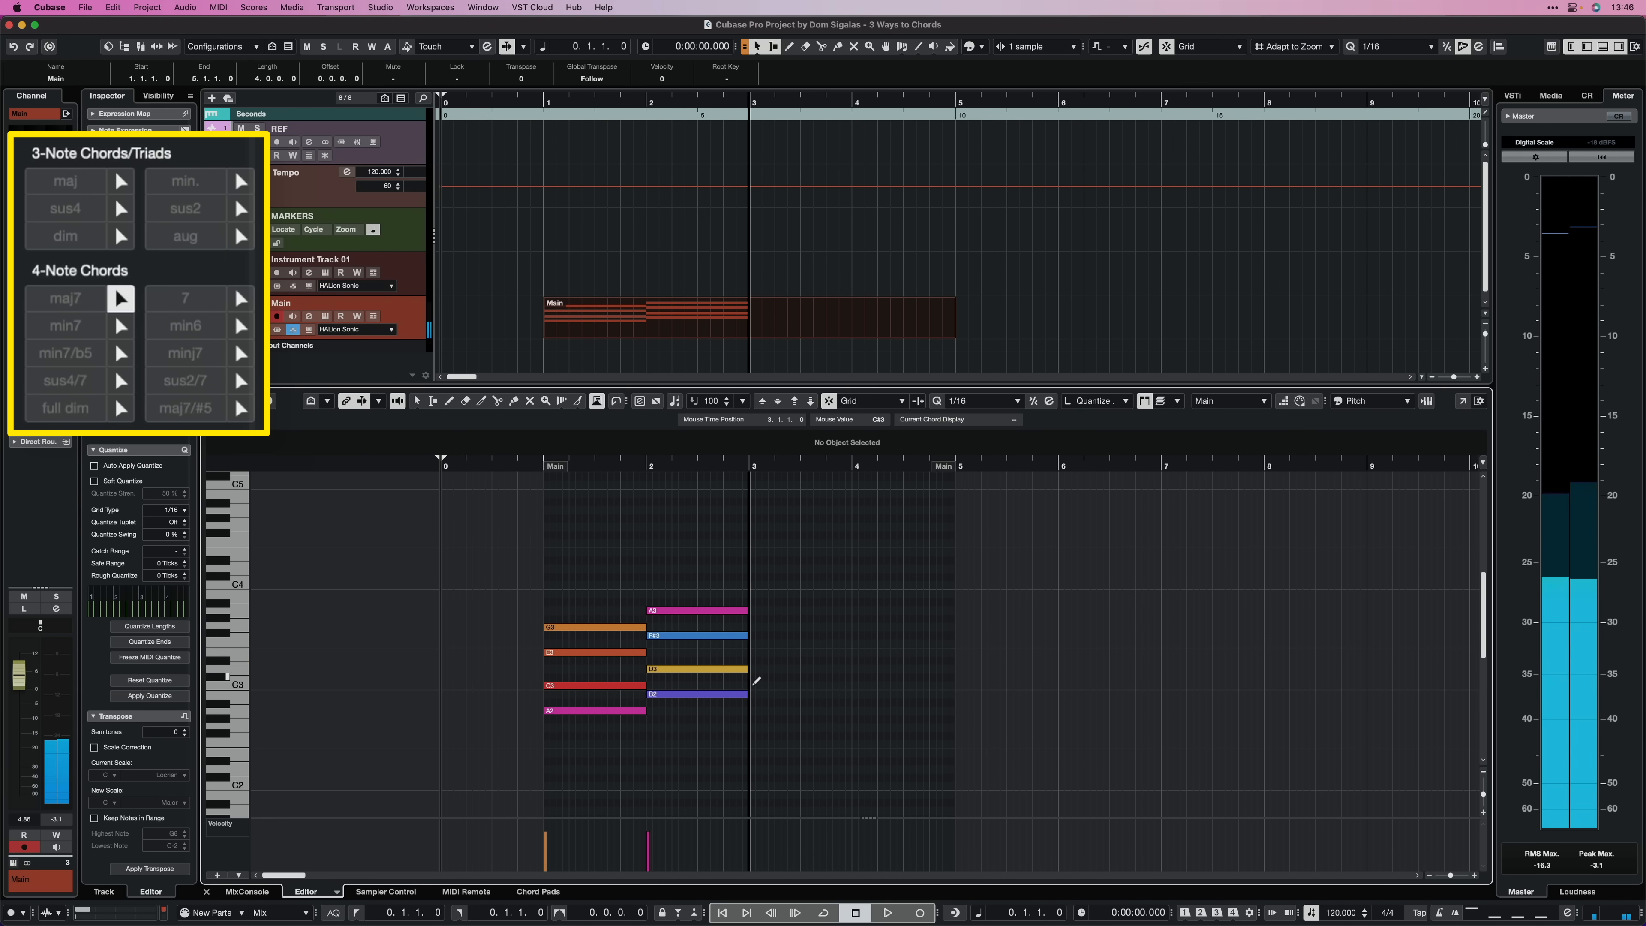
left_click_drag(756, 681, 957, 685)
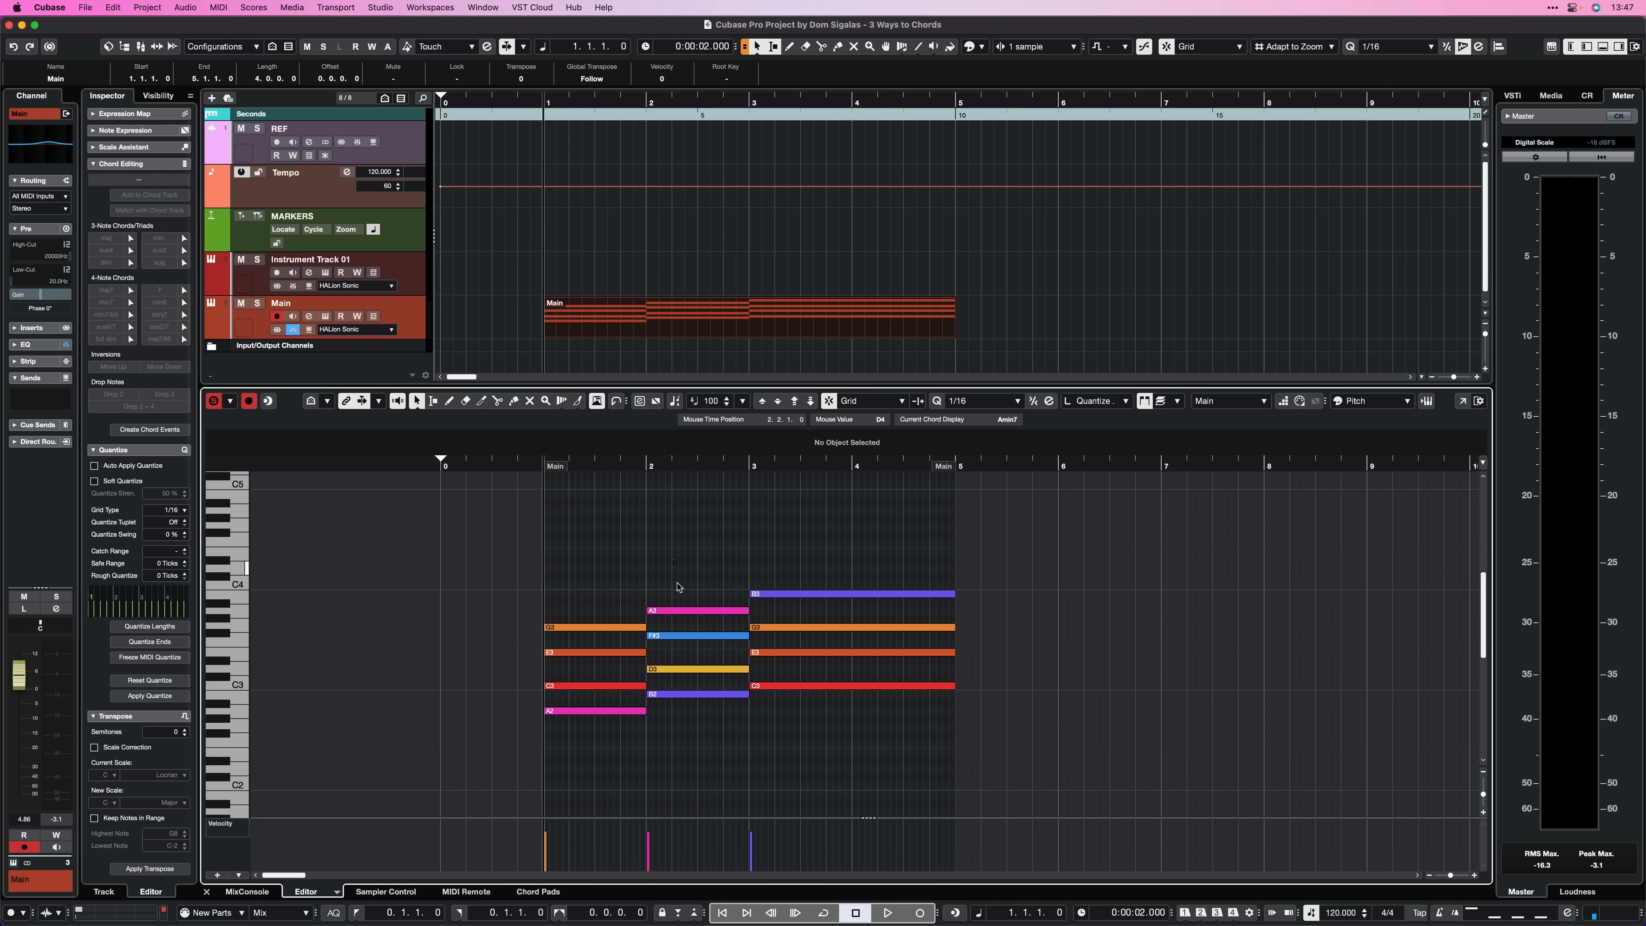
Select the Bmin7 chord at bar 2 and move it up two inversions
left_click_drag(696, 751, 698, 751)
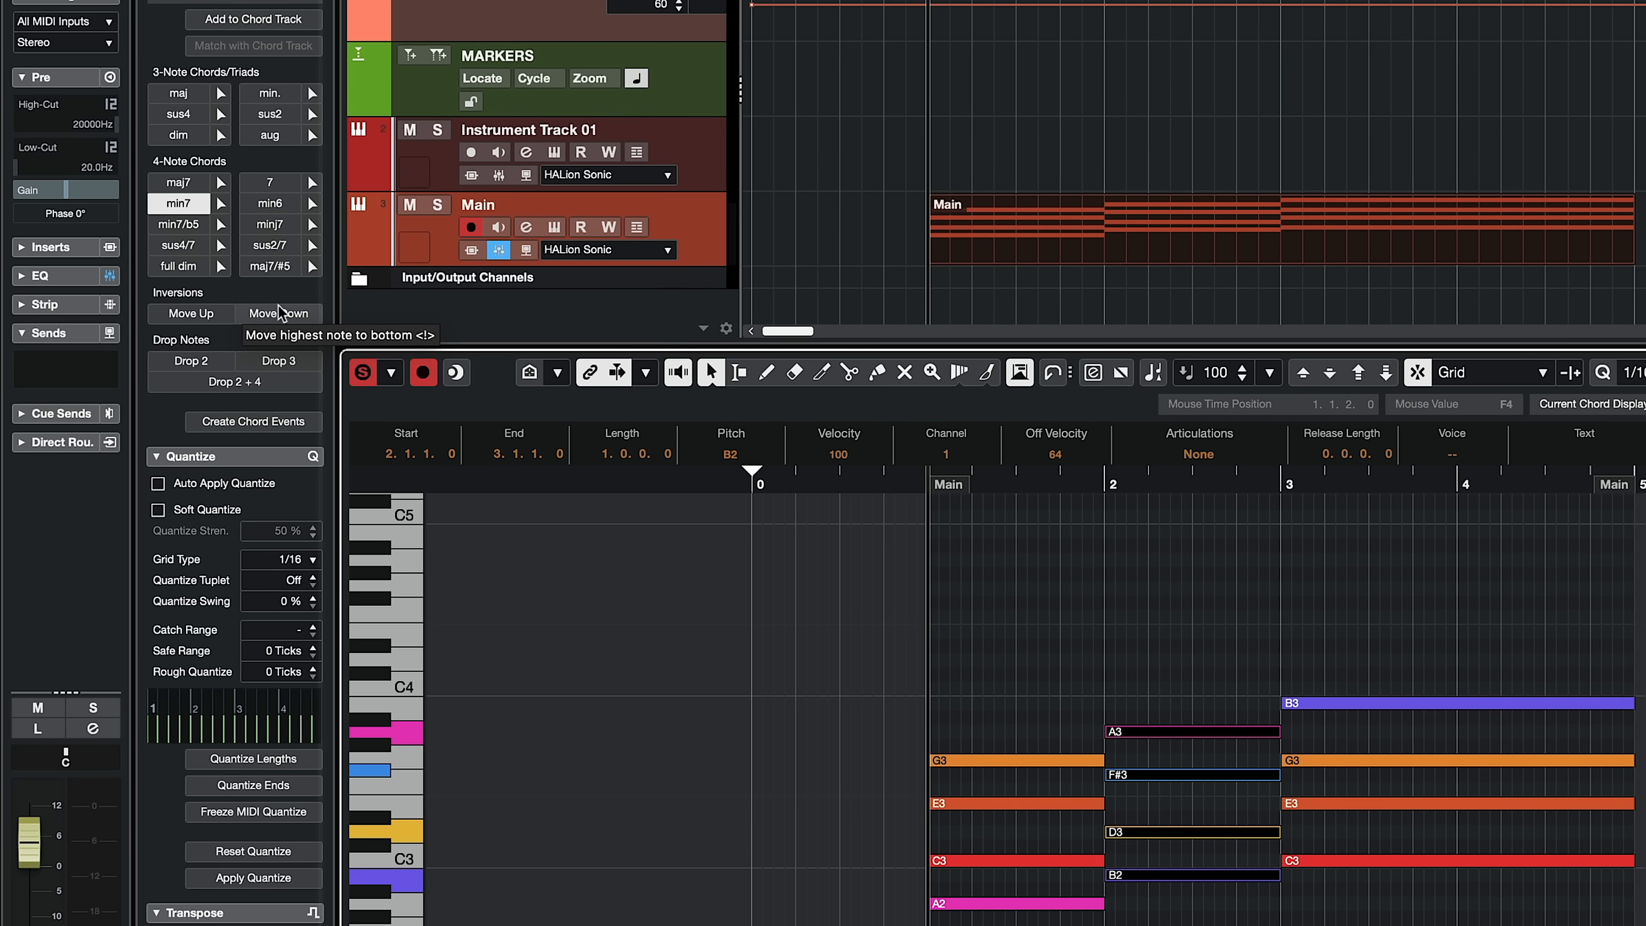
left_click(198, 313)
left_click(191, 314)
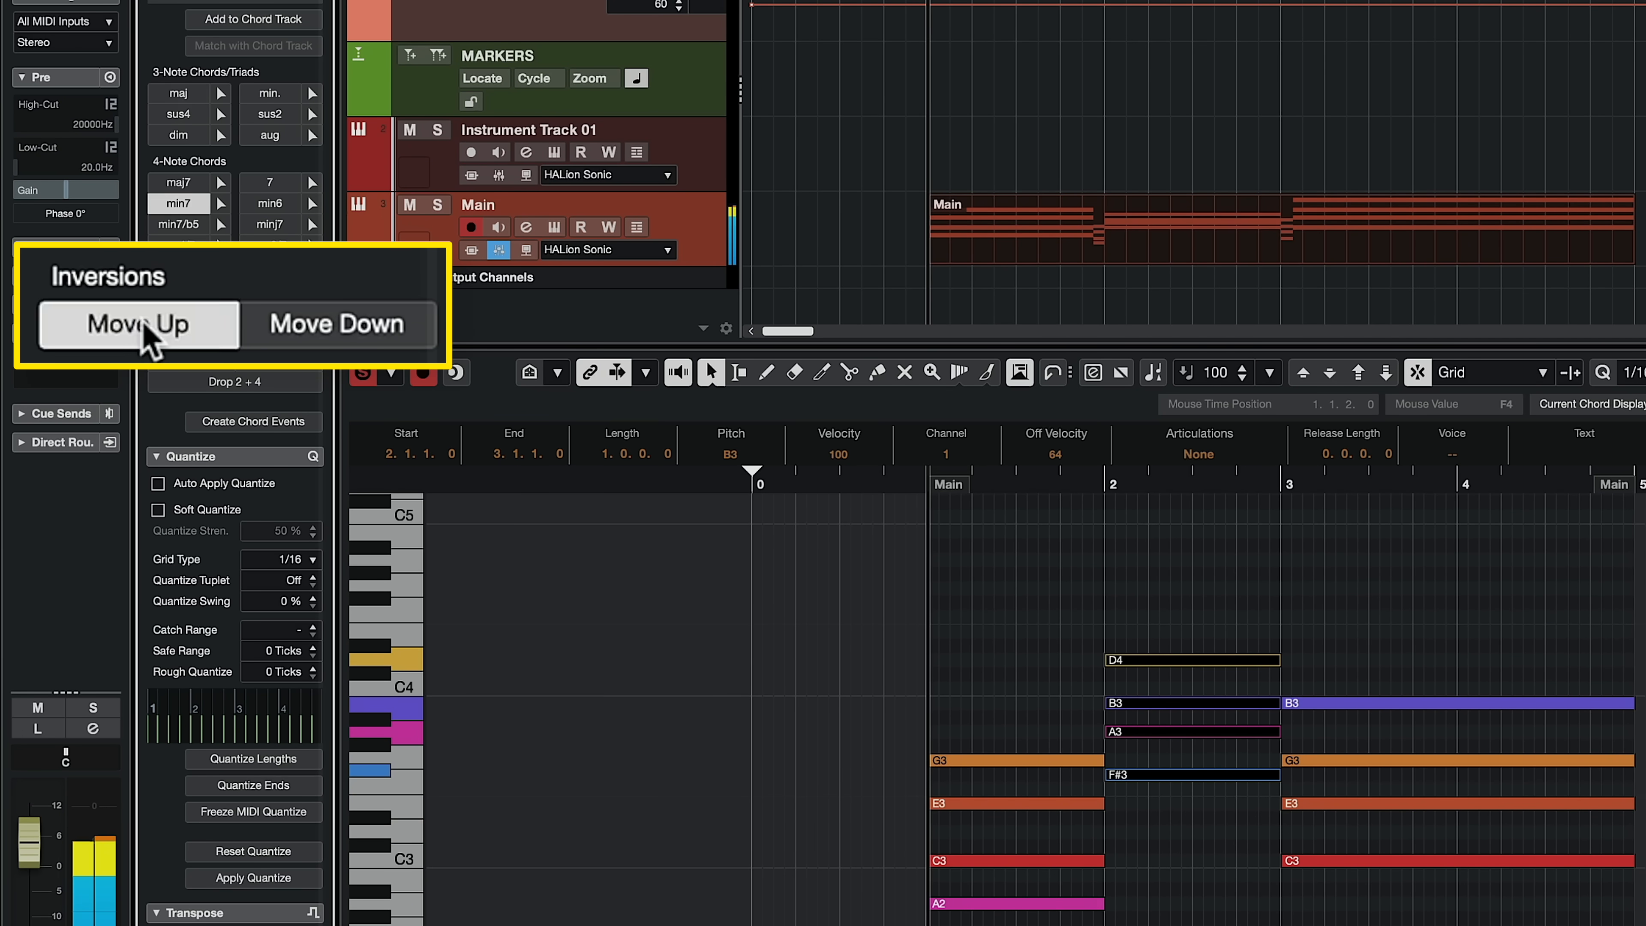
Select the Cmaj7 chord at bar 3 and move it up two inversions
left_click(946, 762)
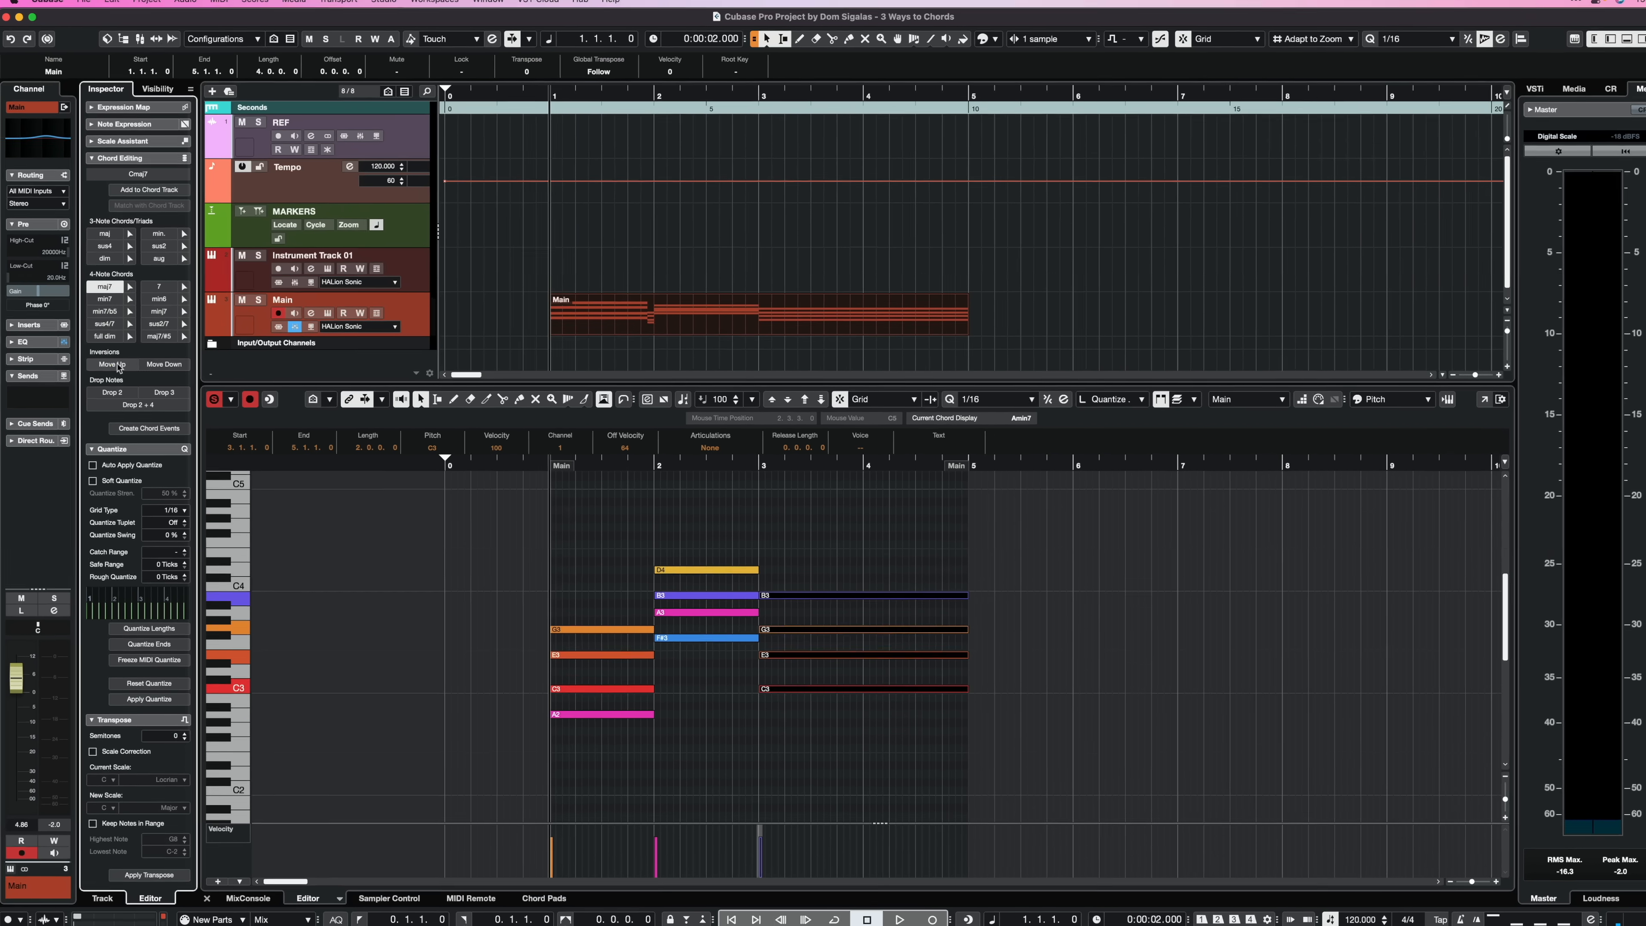
left_click(114, 367)
left_click(114, 366)
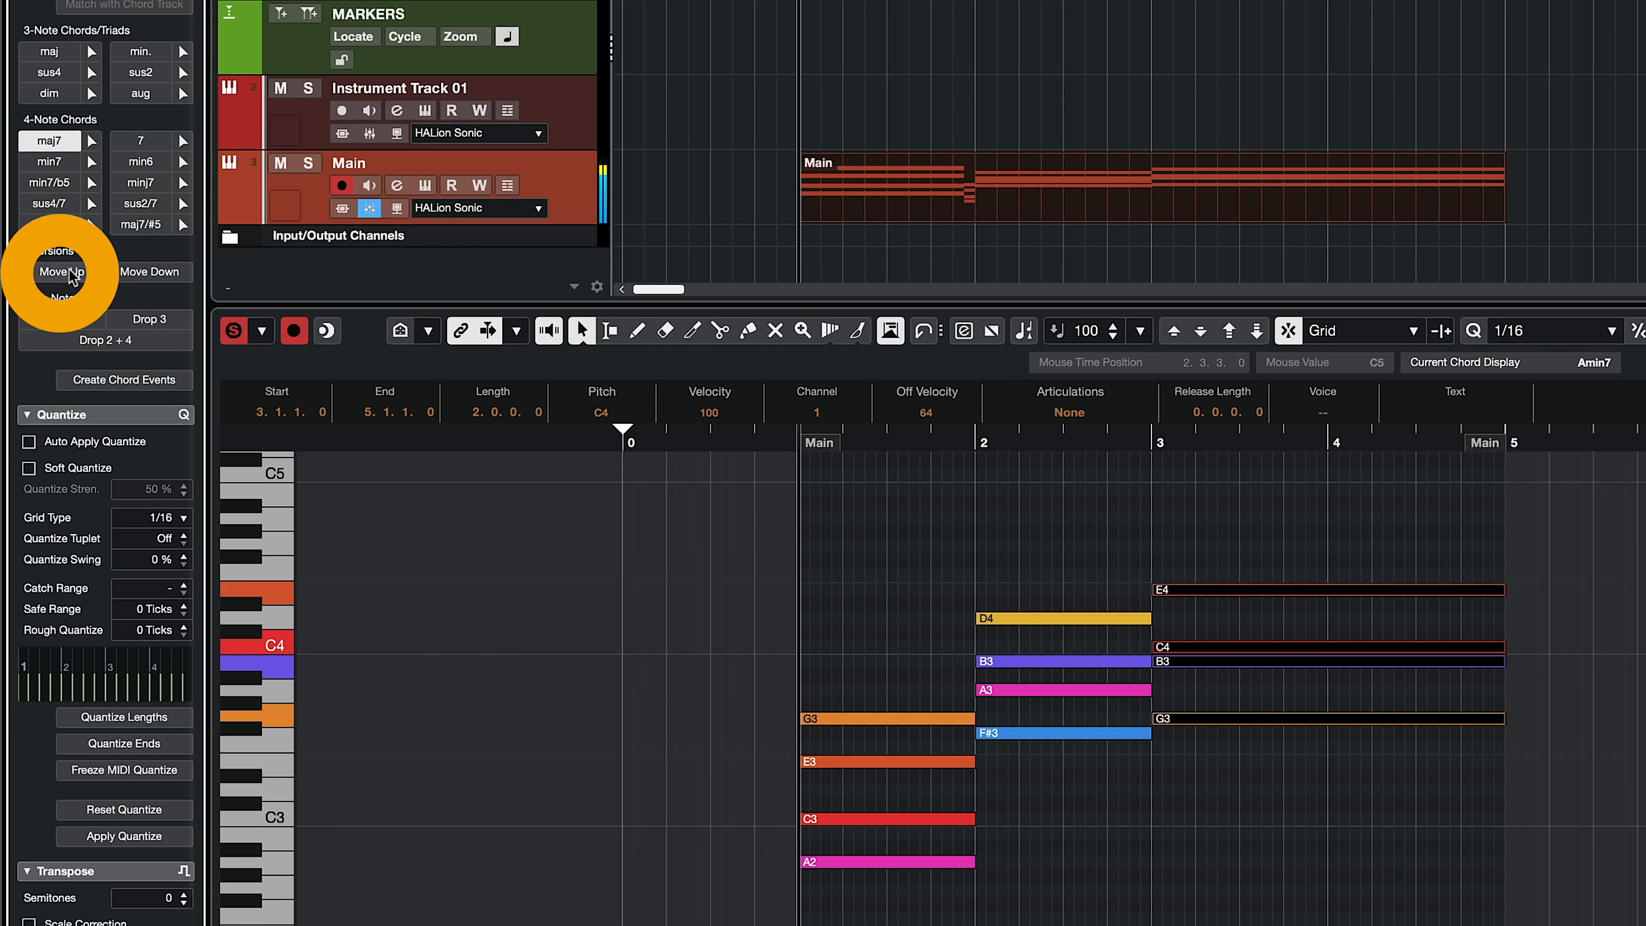
Move the Cmaj7 chord down two inversions and back up by two
left_click(139, 279)
left_click(140, 279)
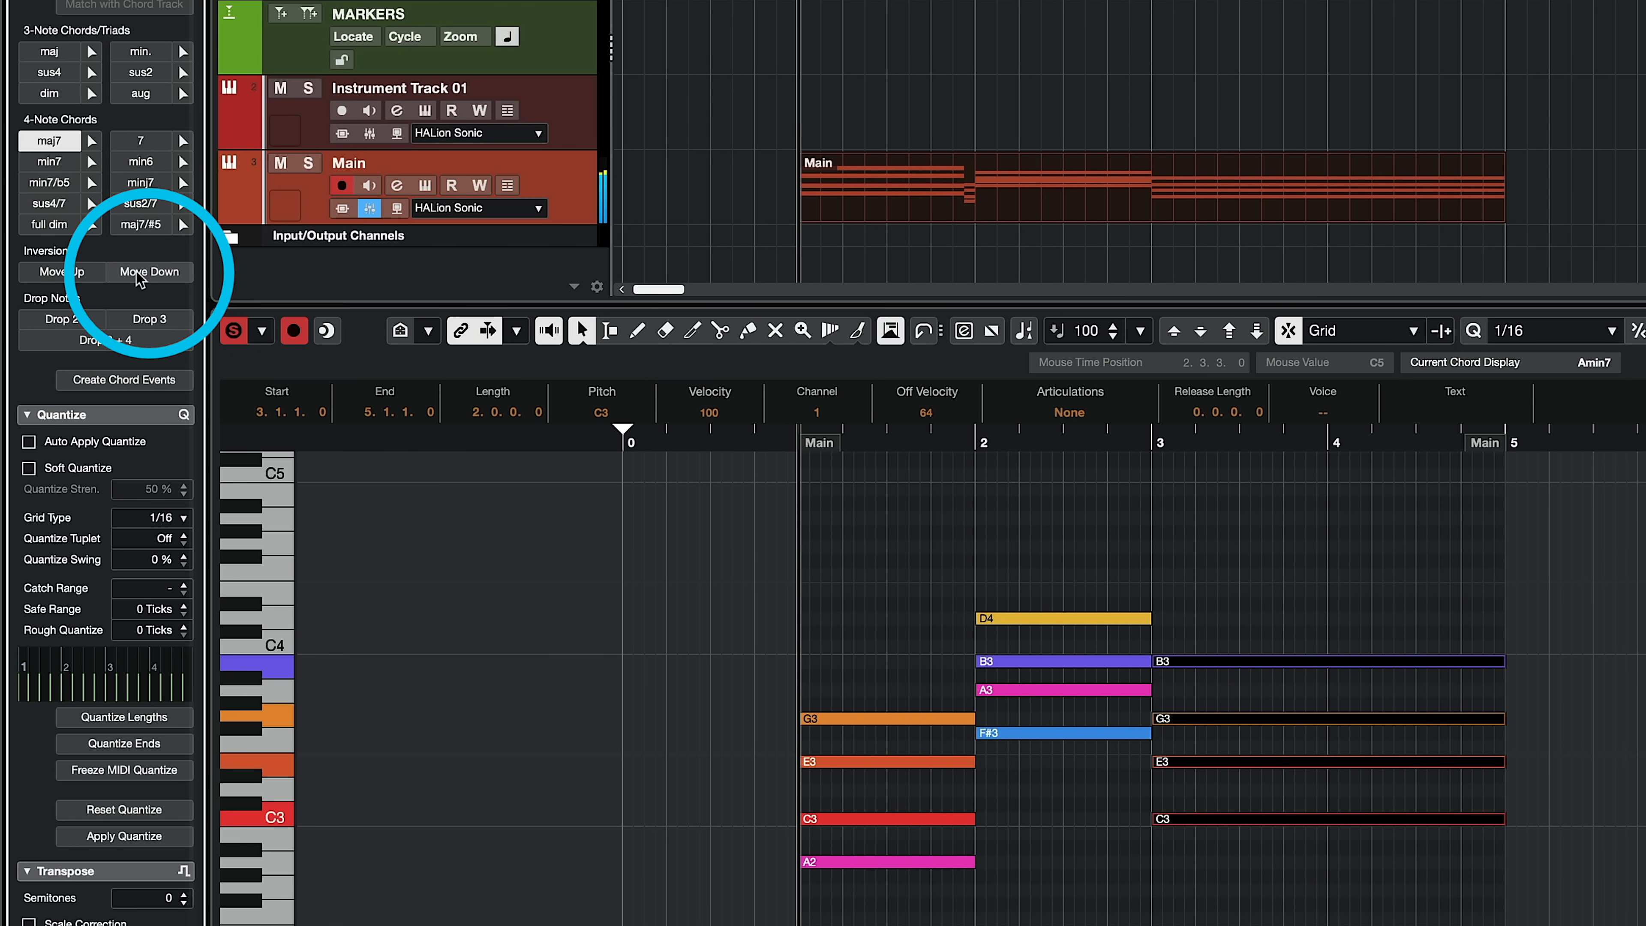
left_click(80, 272)
left_click(80, 272)
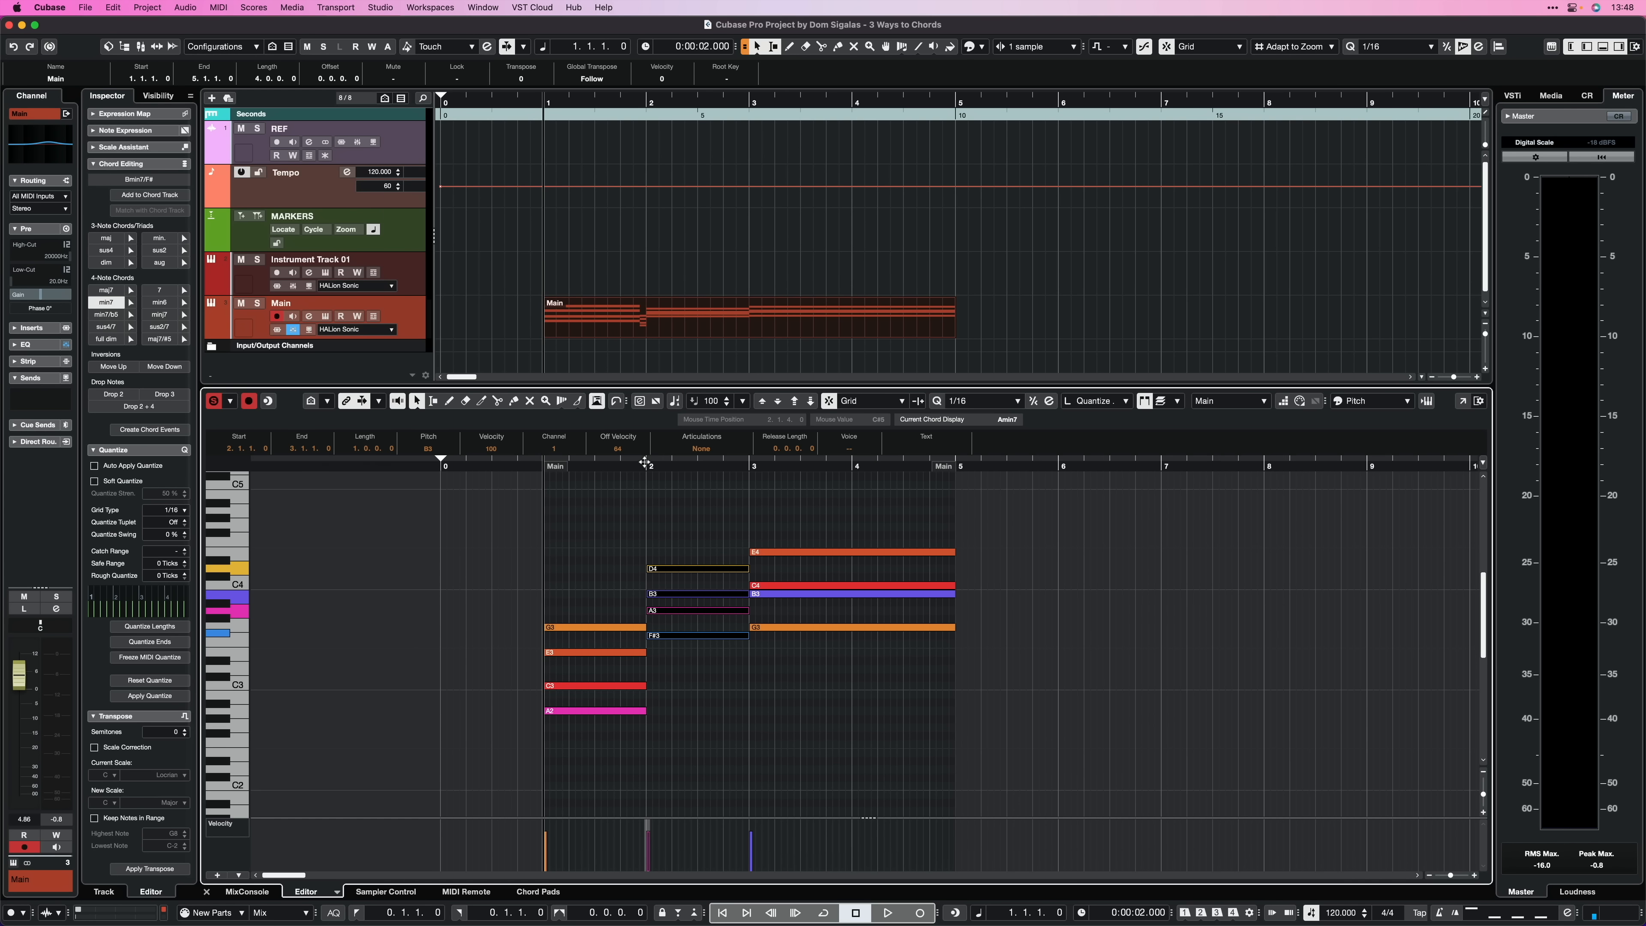
Place the cursor at bar 2 and switch the selected chord there through min7/b5, maj7, 7, min6, maj7/#5 and full dim
left_click(645, 462)
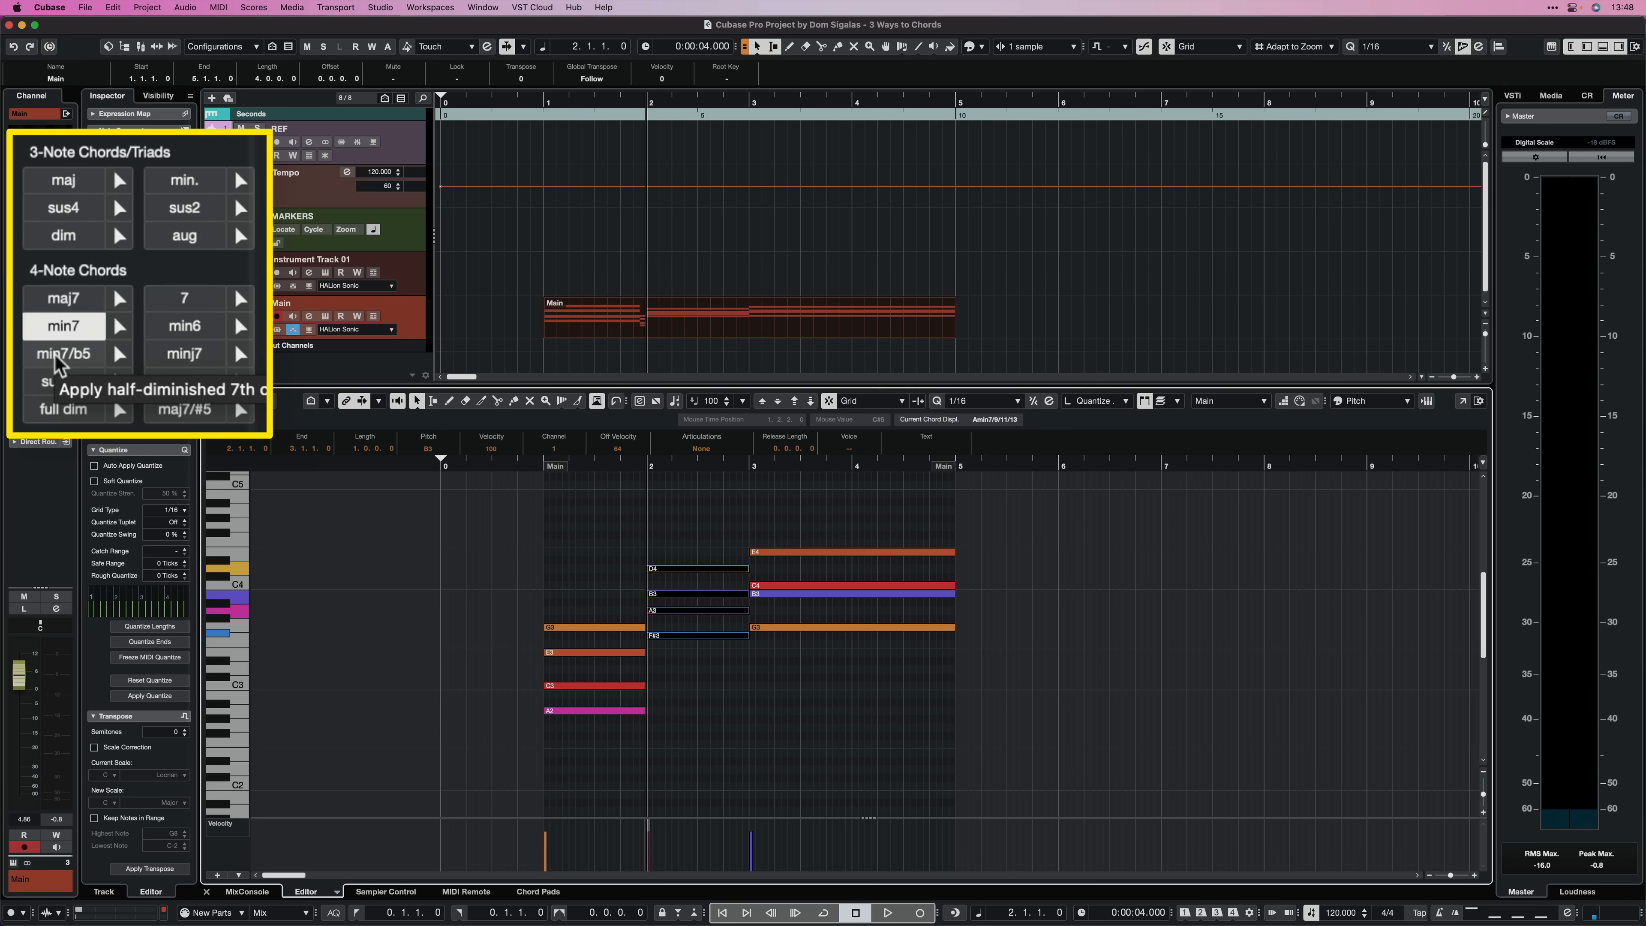
left_click(109, 316)
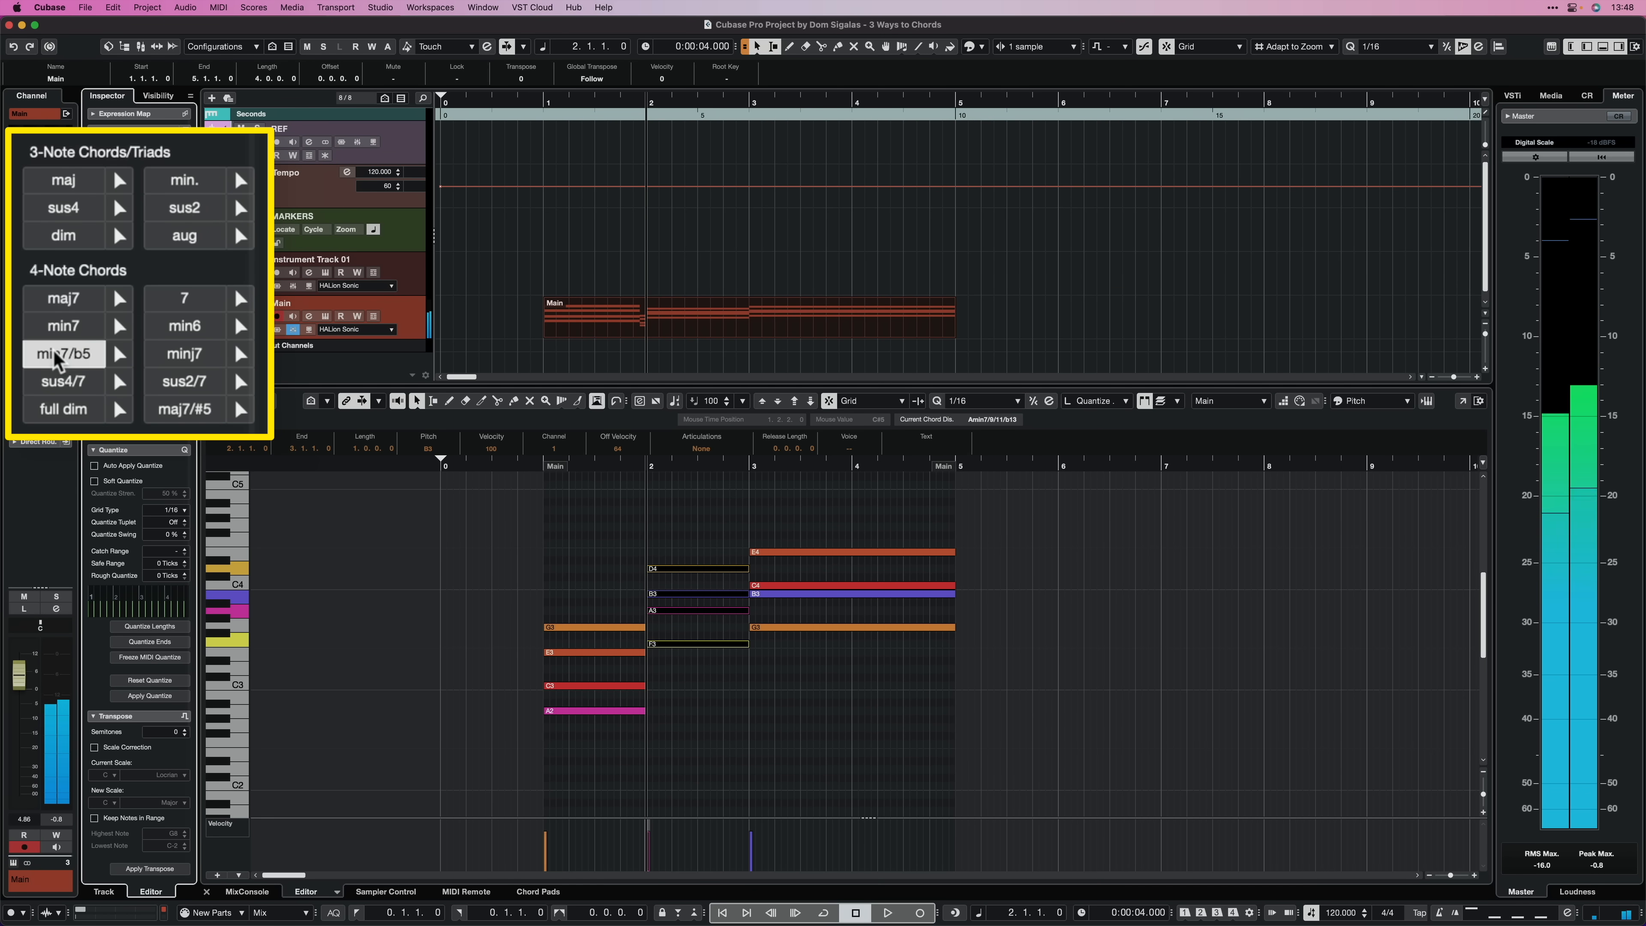
left_click(63, 298)
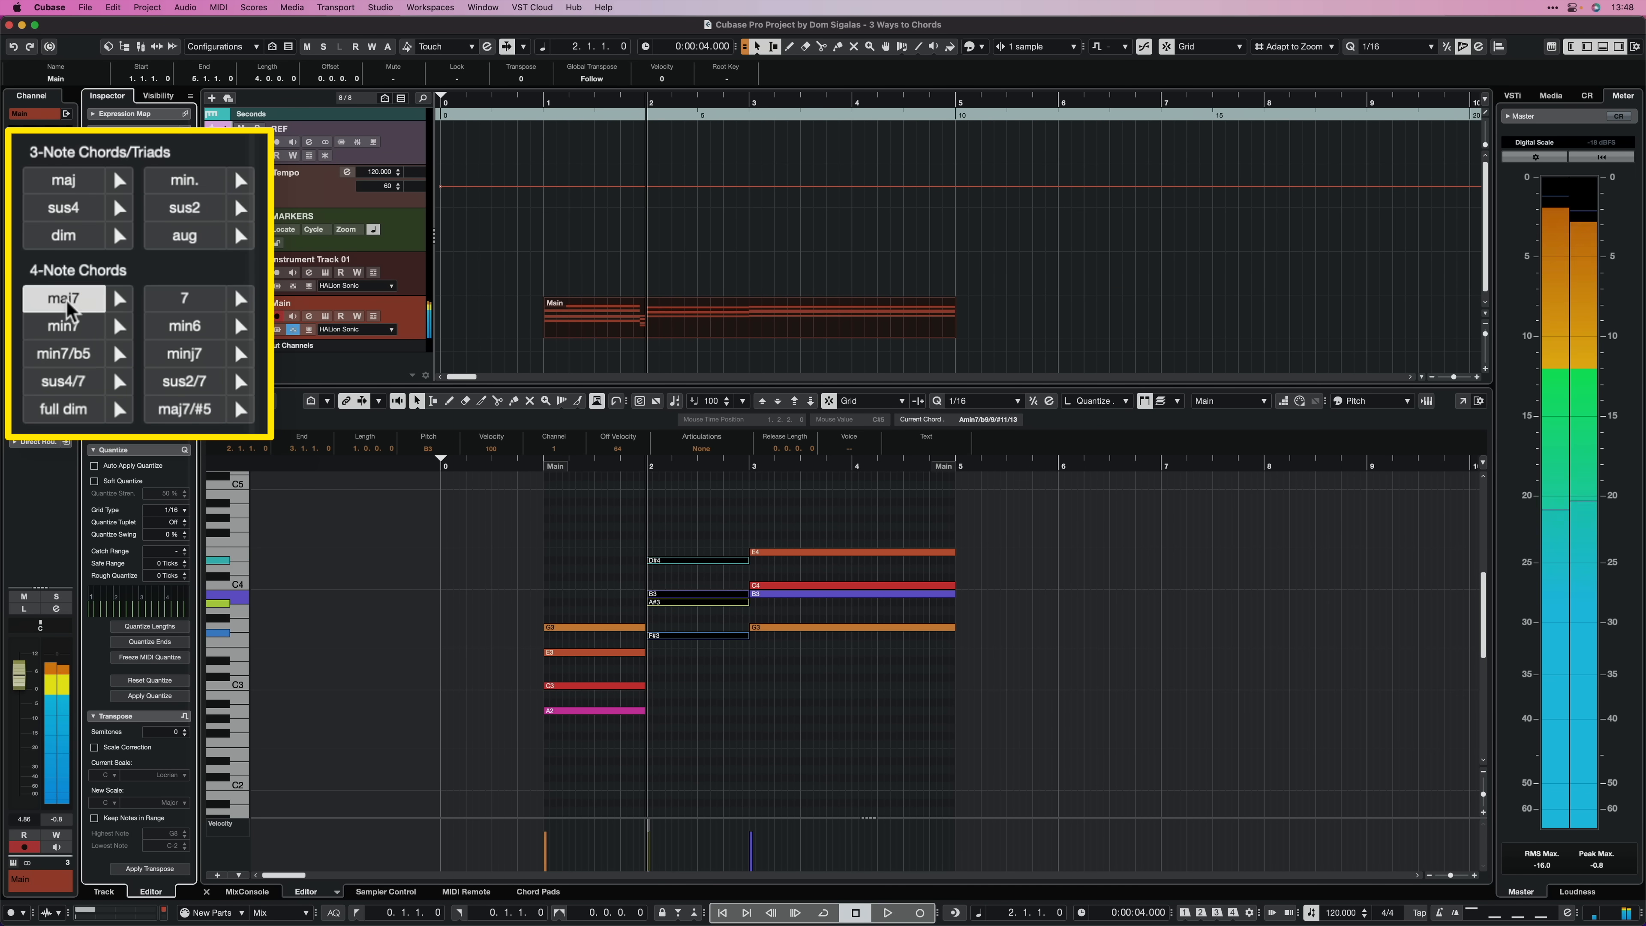
left_click(177, 304)
left_click(184, 325)
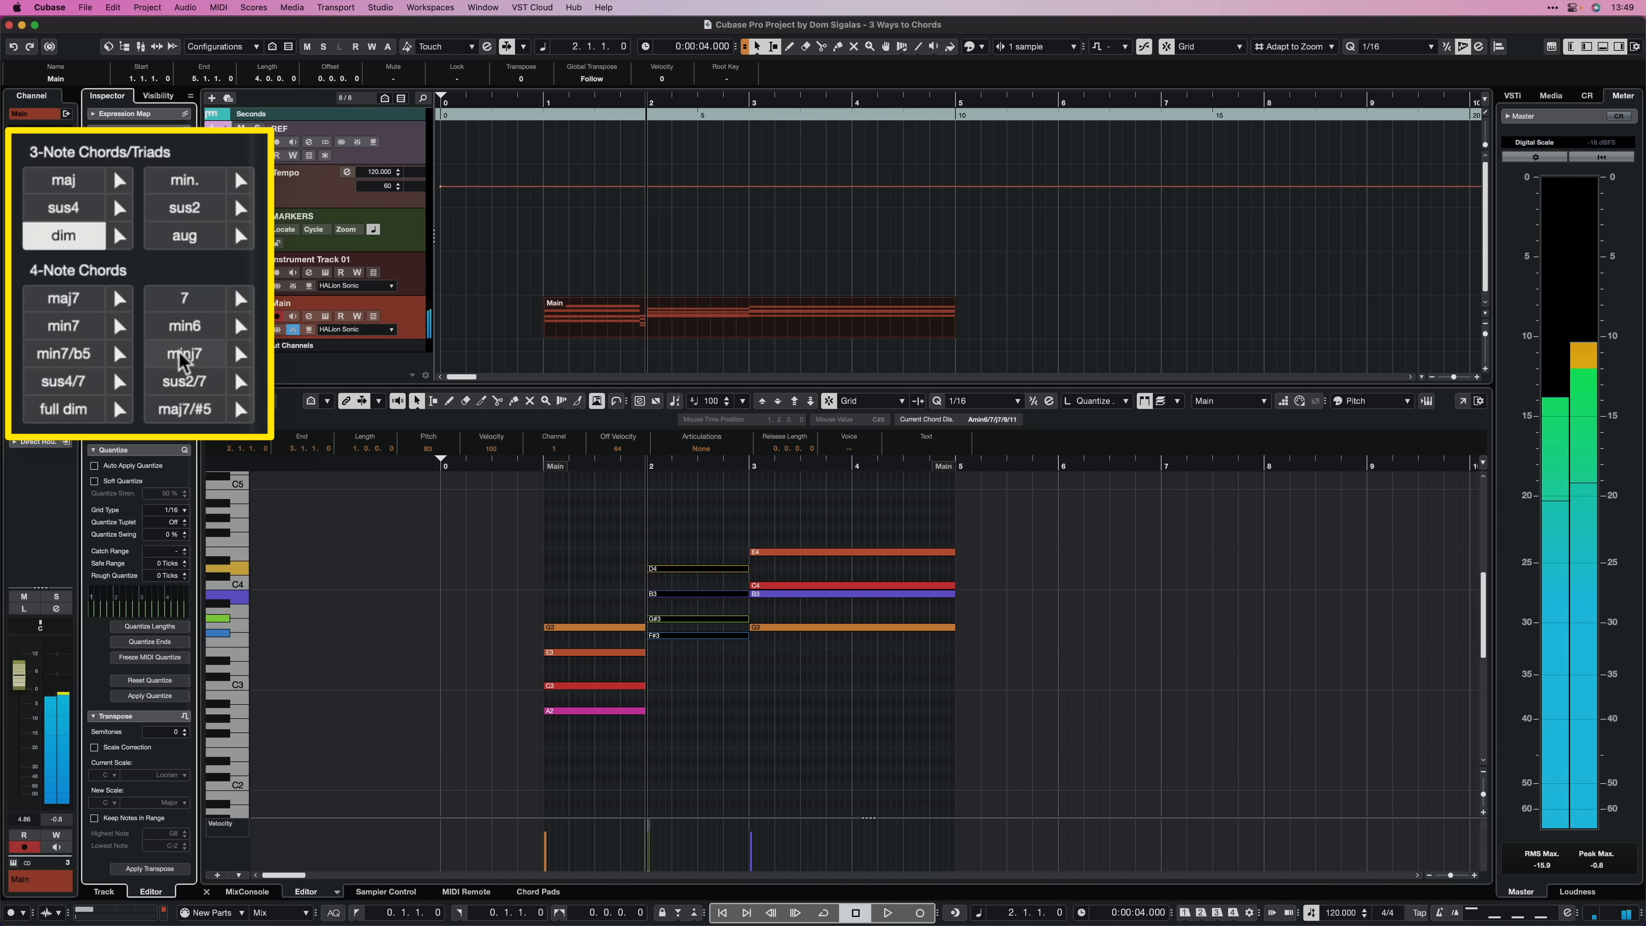
left_click(184, 407)
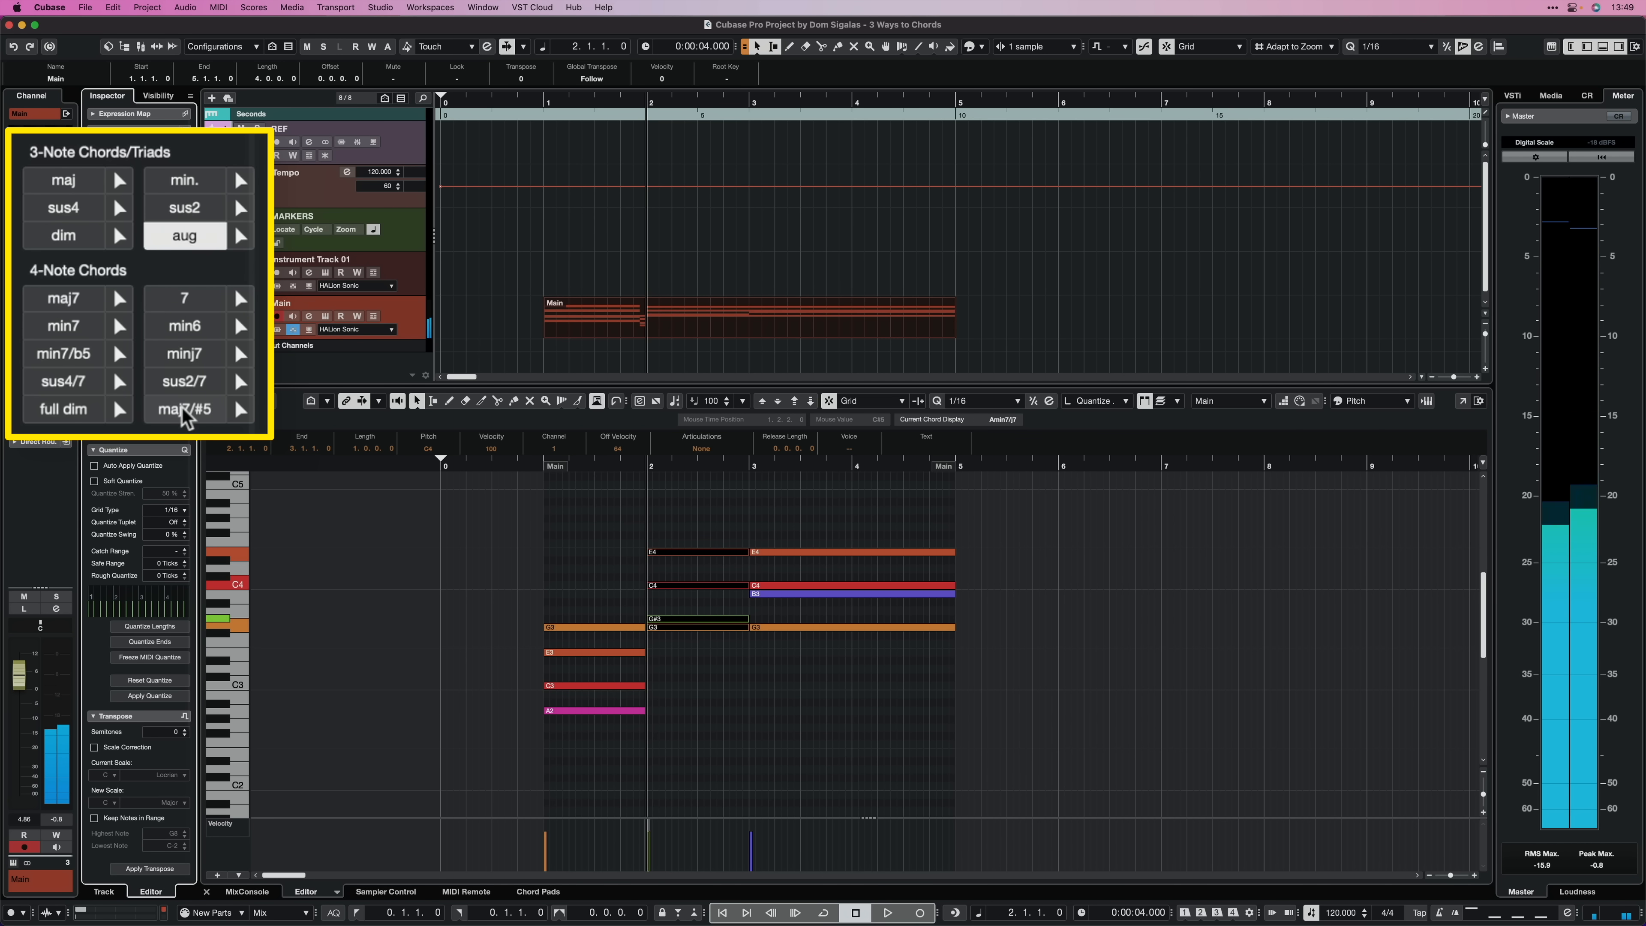
left_click(65, 409)
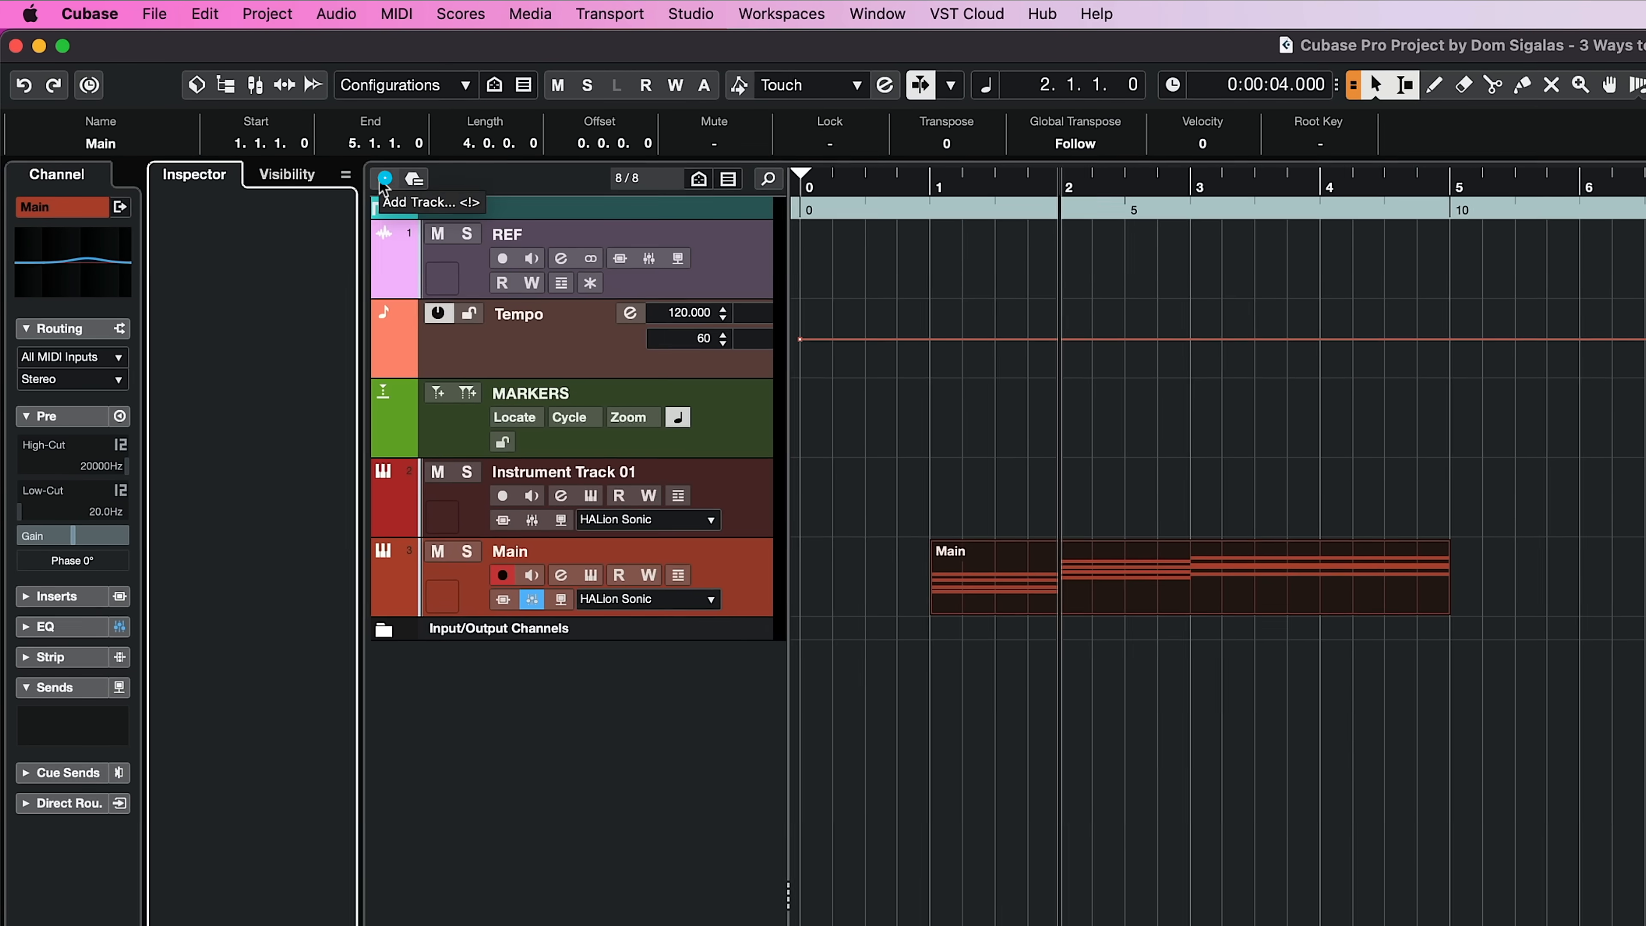
Add a Chord track to the project
left_click(357, 166)
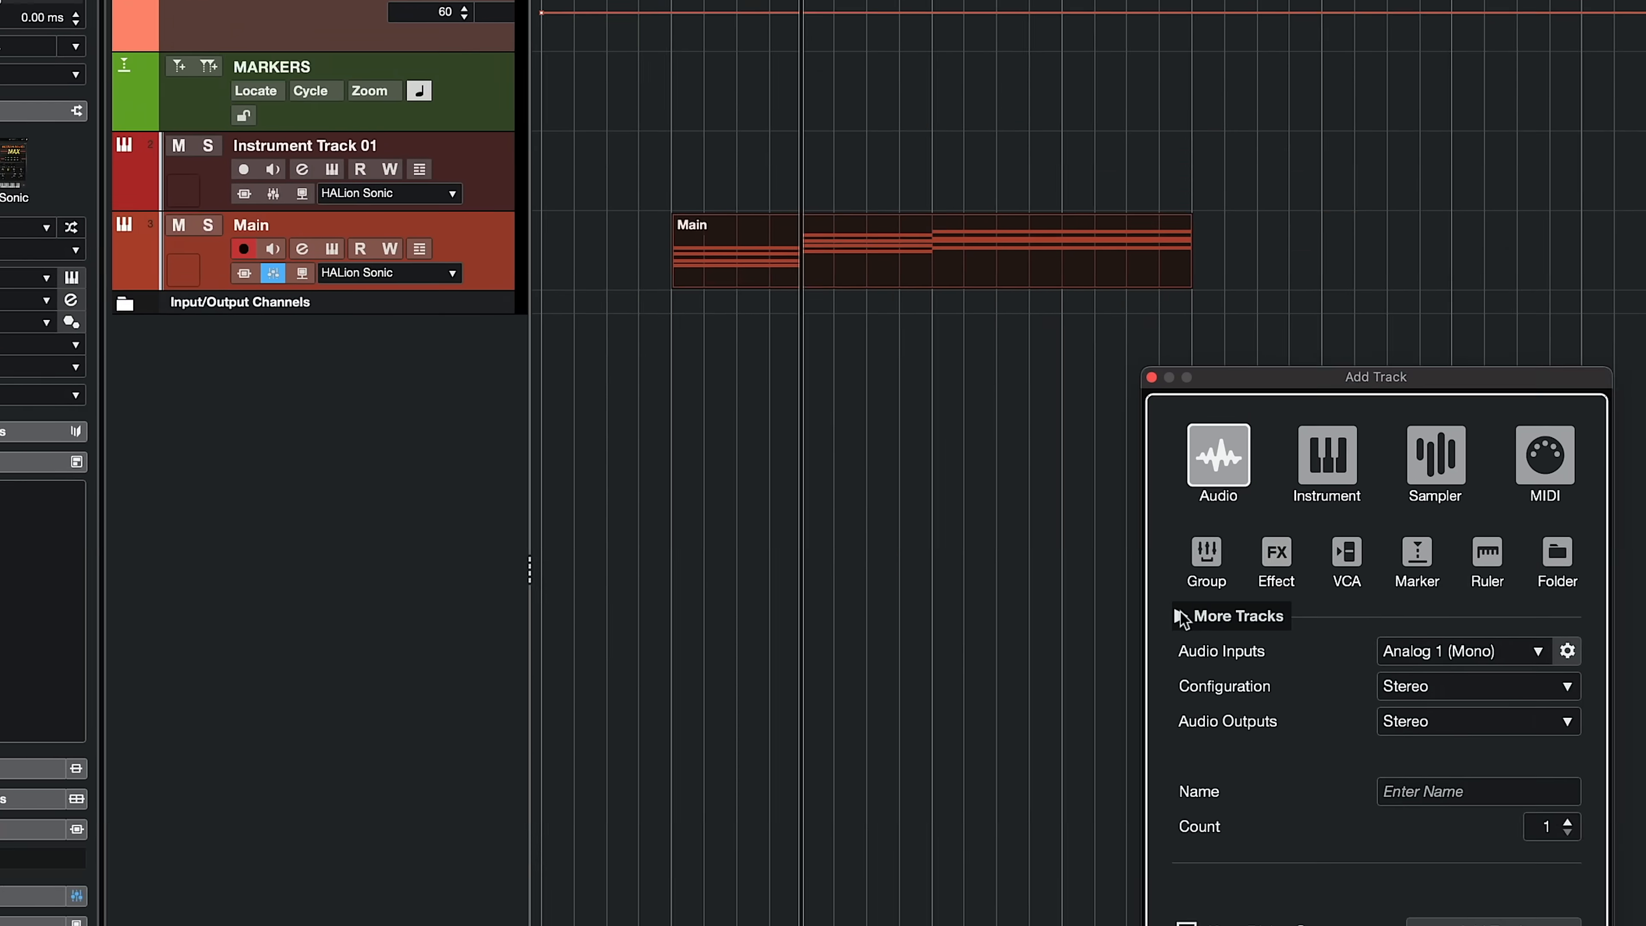
left_click(1179, 616)
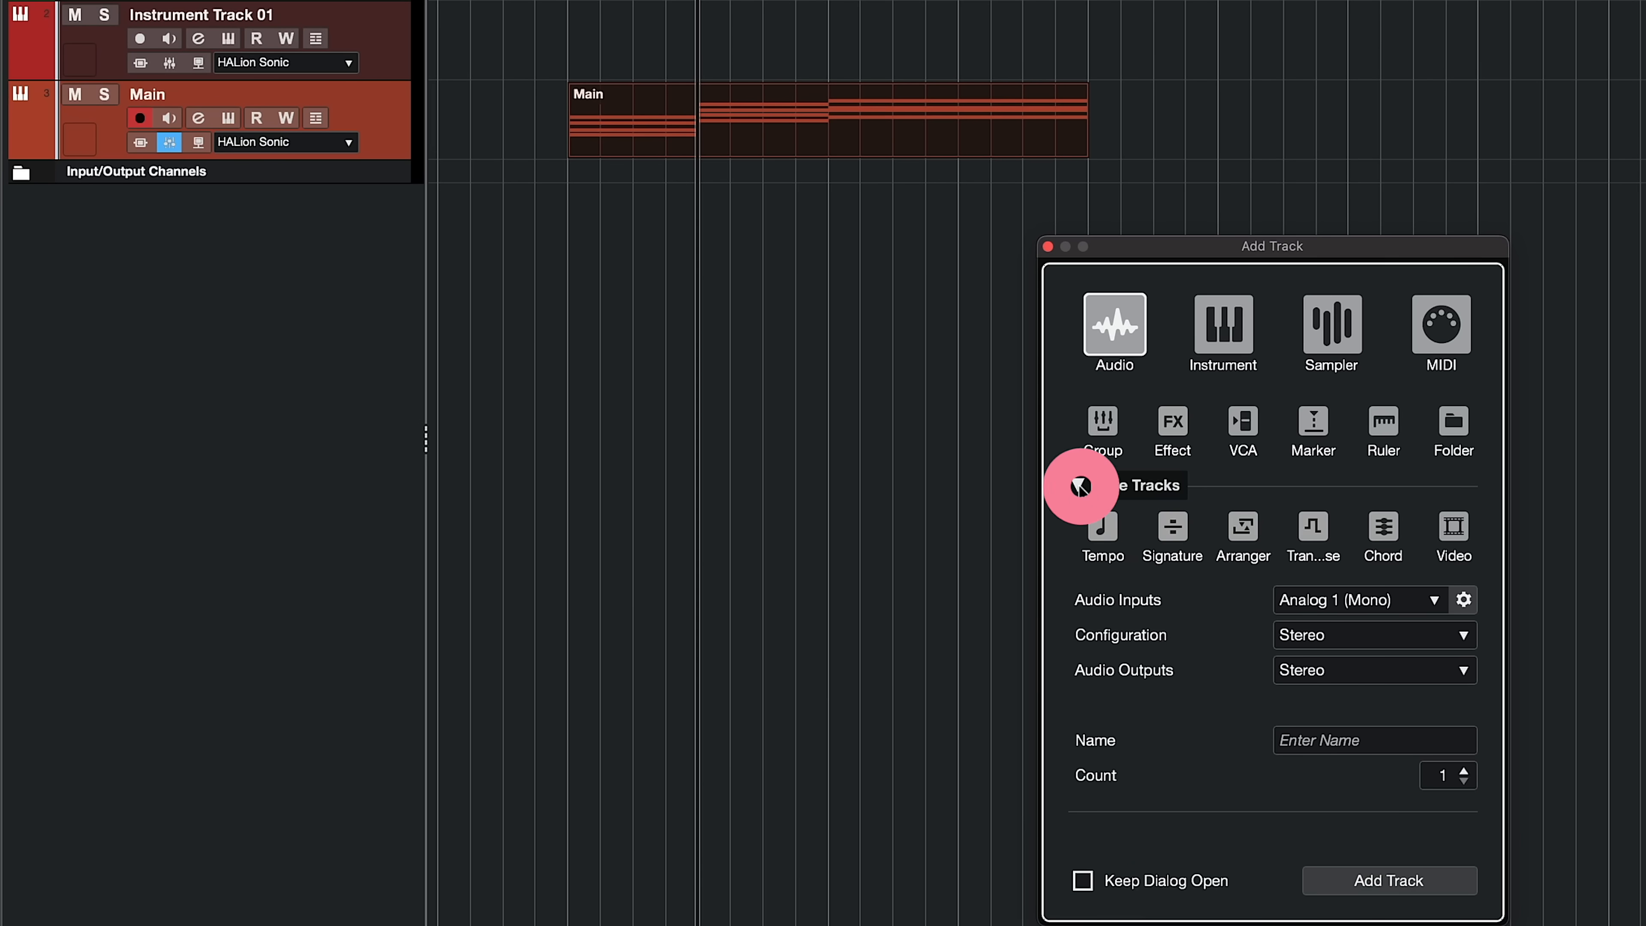
left_click(1374, 544)
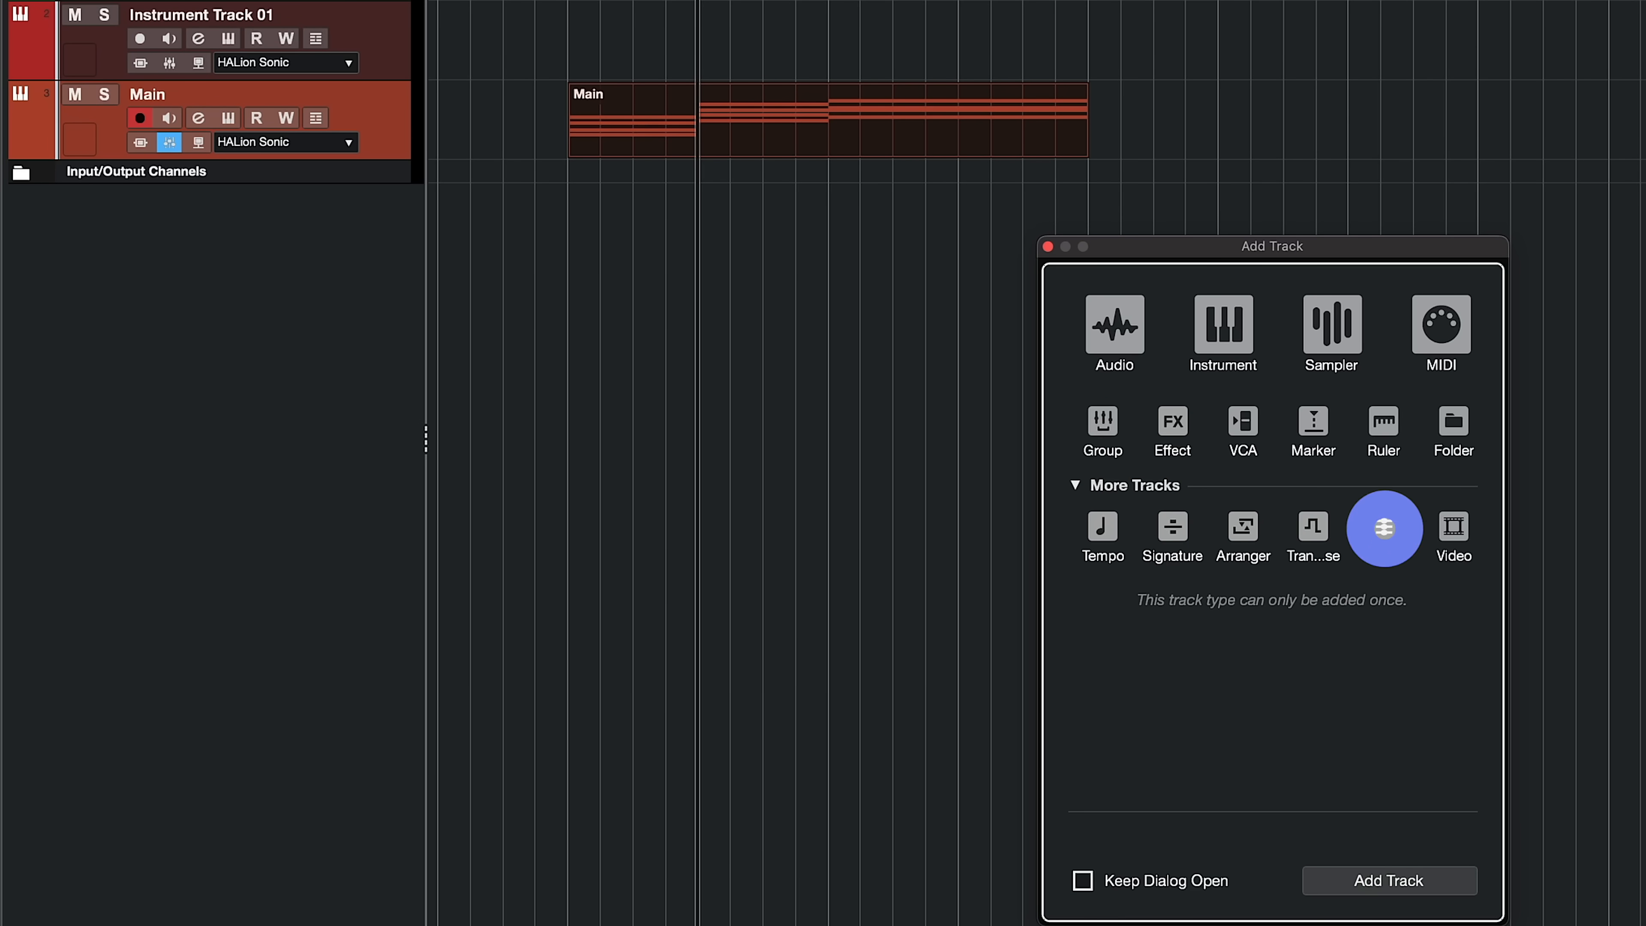
left_click(1380, 882)
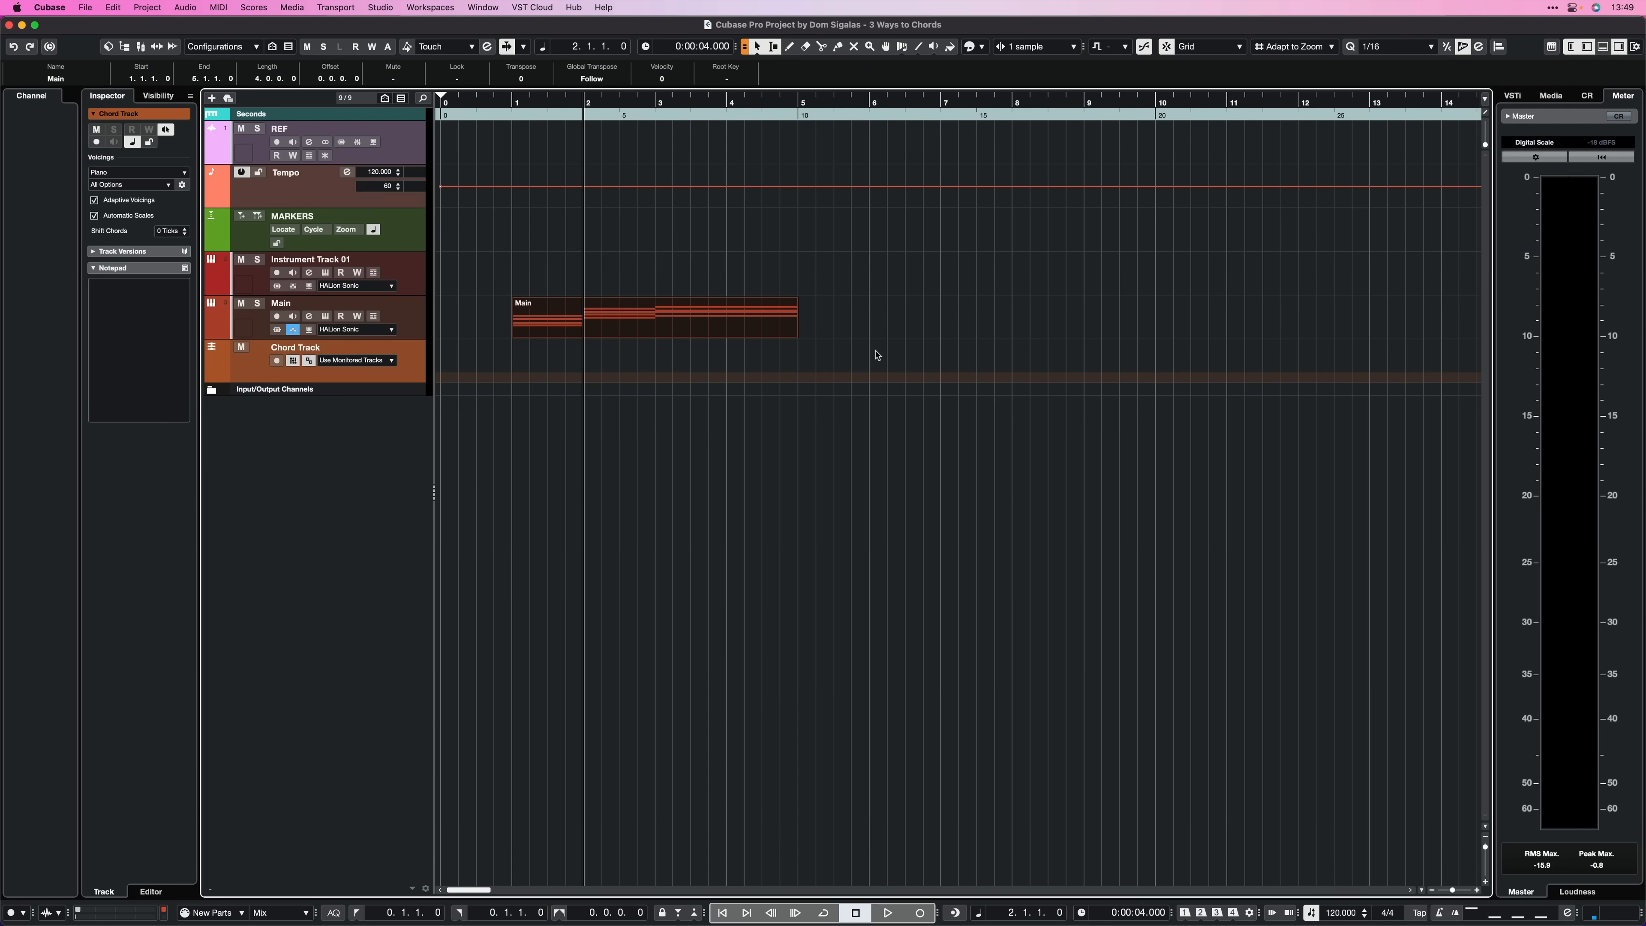
Enlarge the Chord Track, create an empty chord event on it at bar 6 and open that event for editing
left_click_drag(390, 389, 389, 455)
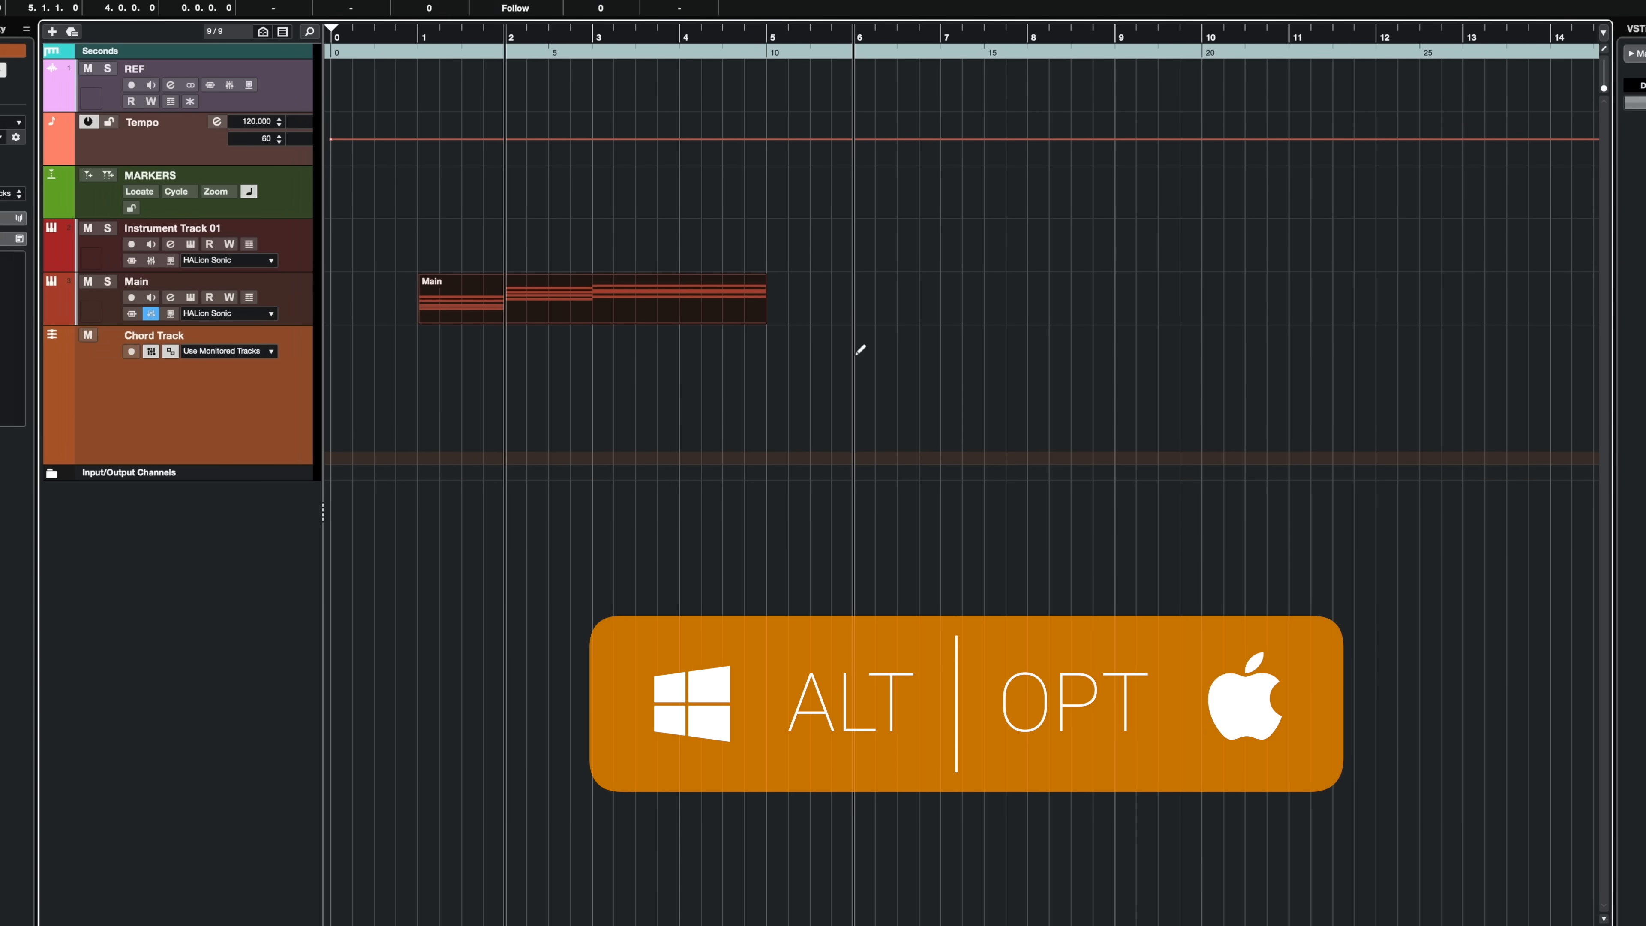
left_click(859, 350)
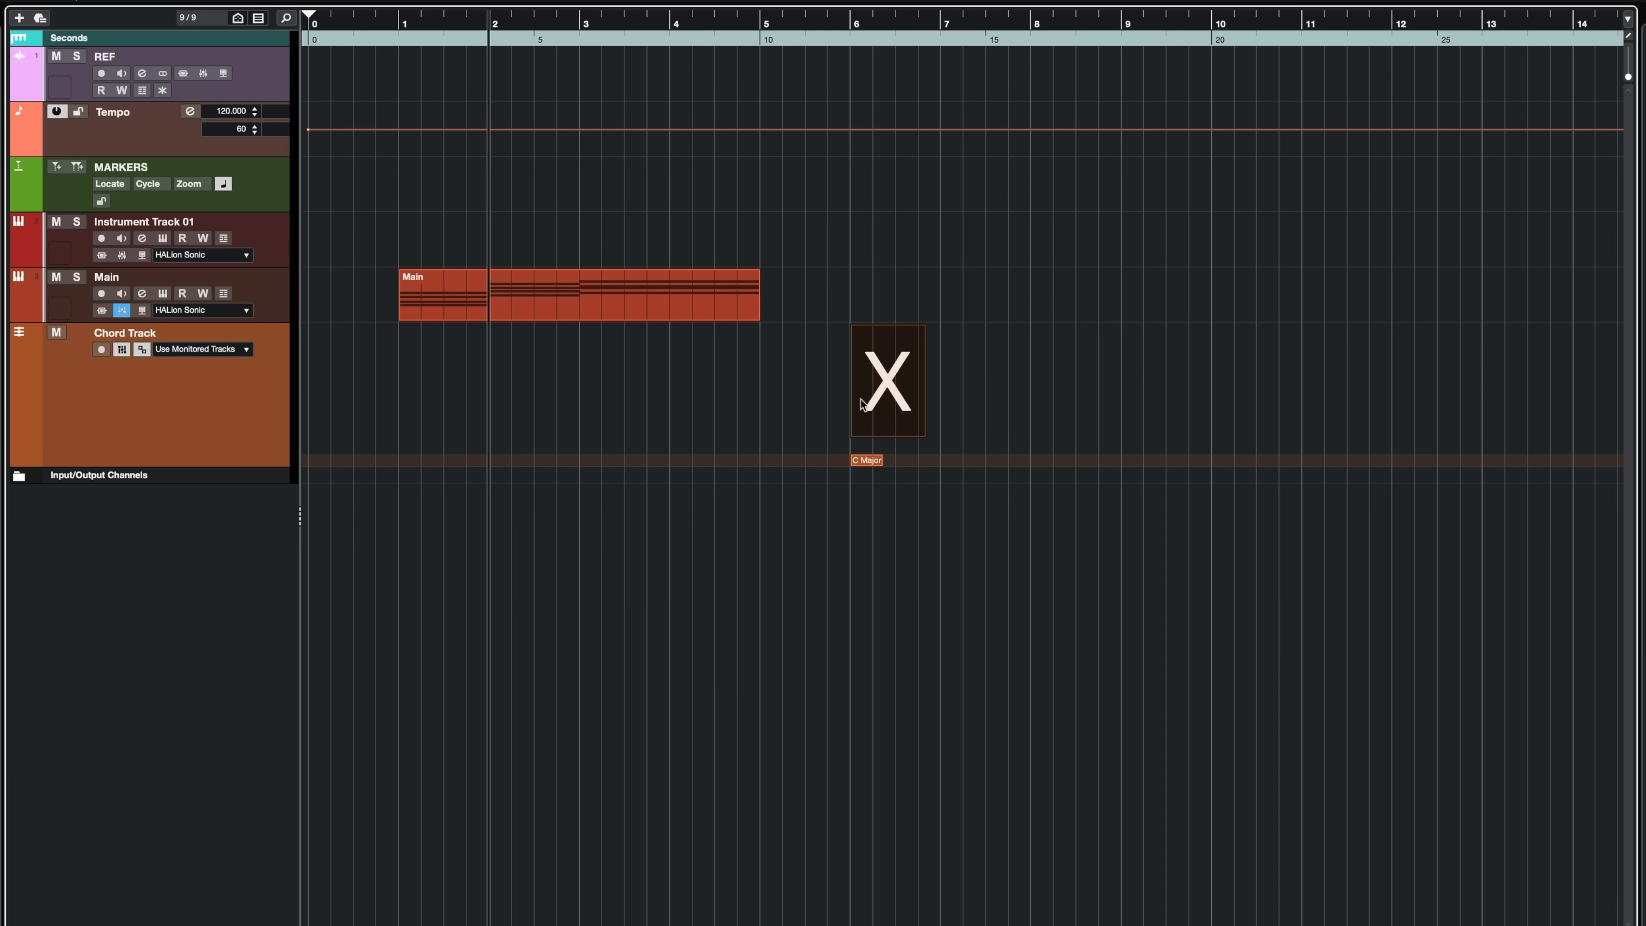
double_click(862, 404)
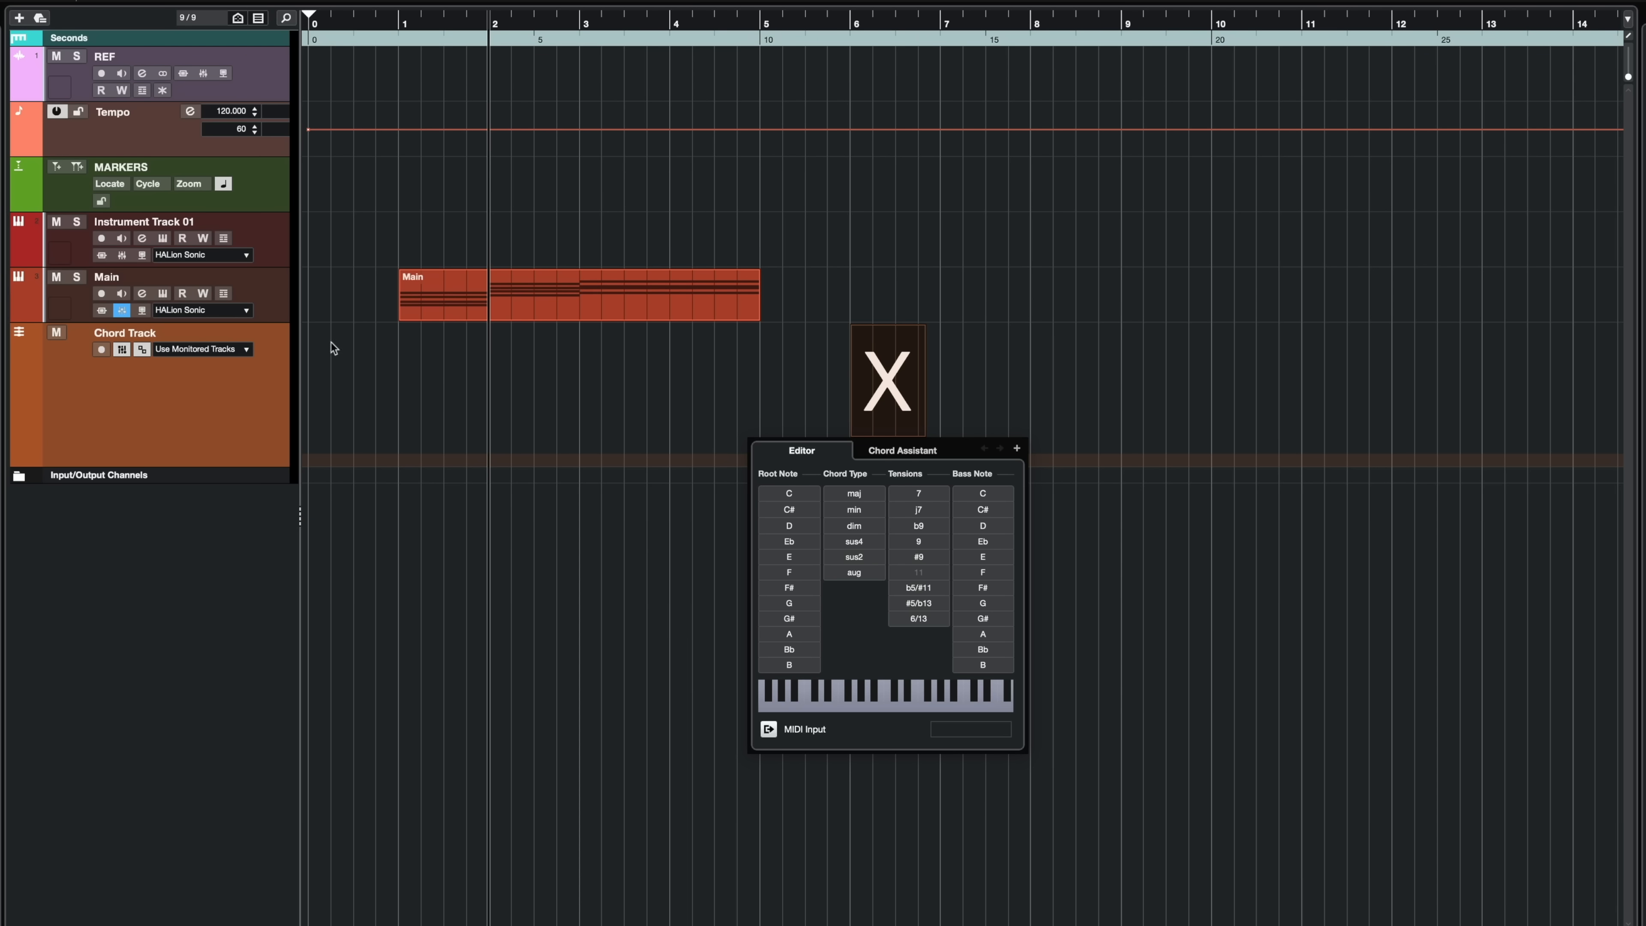
Record-enable both the Main track and Instrument Track 01
left_click(259, 286)
left_click(260, 287)
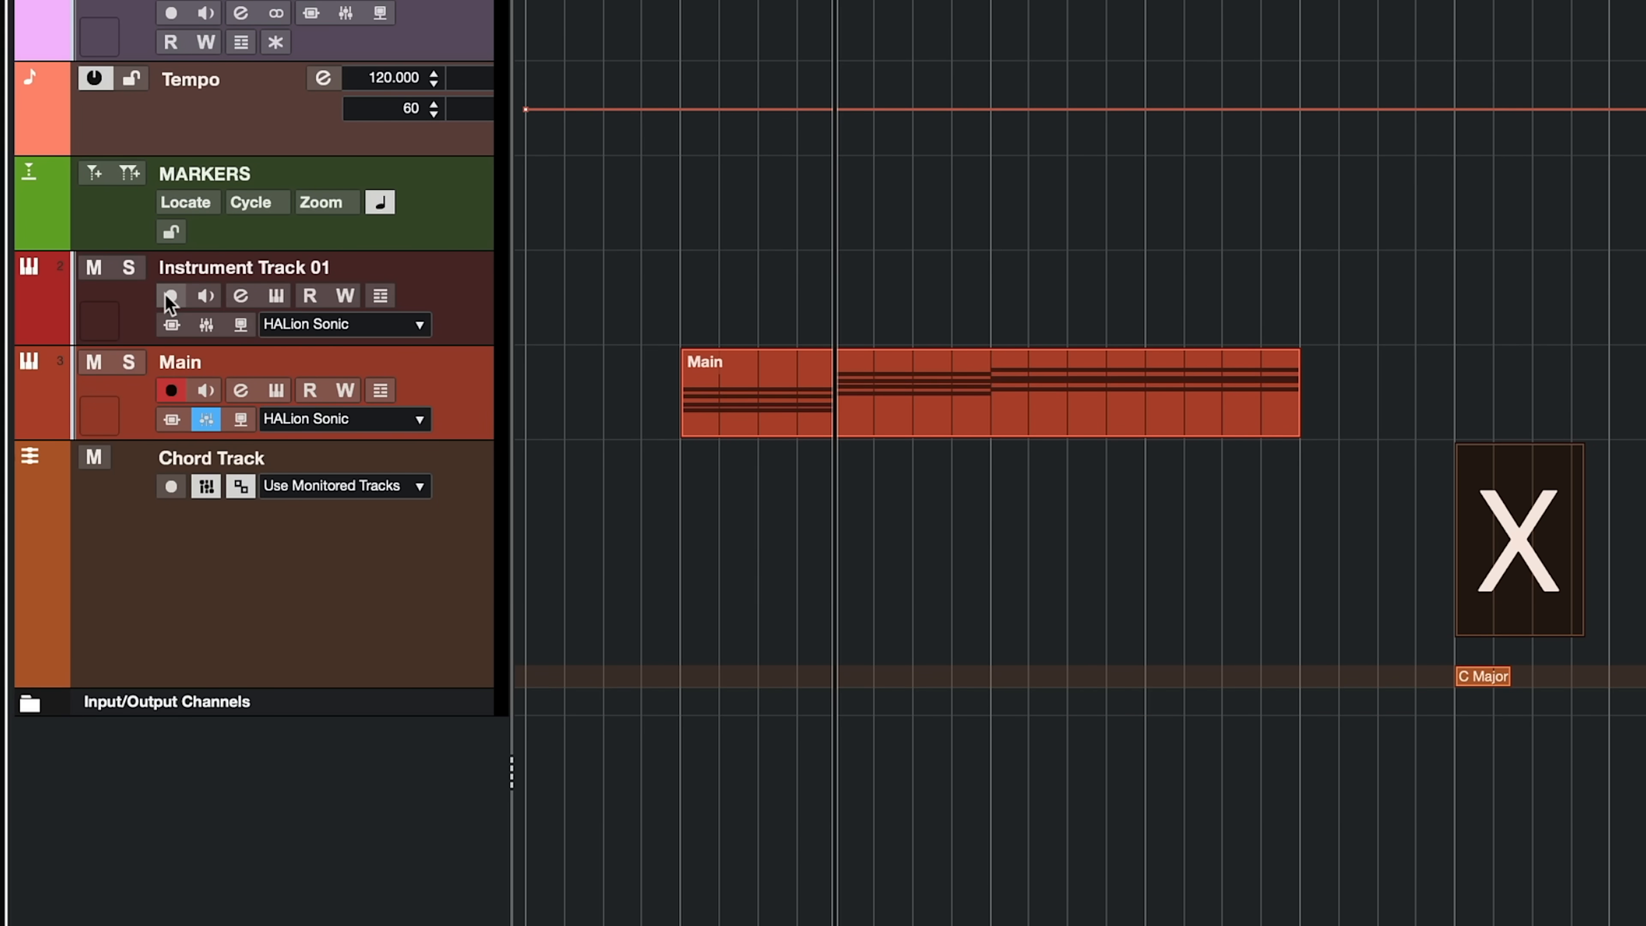
left_click(276, 296)
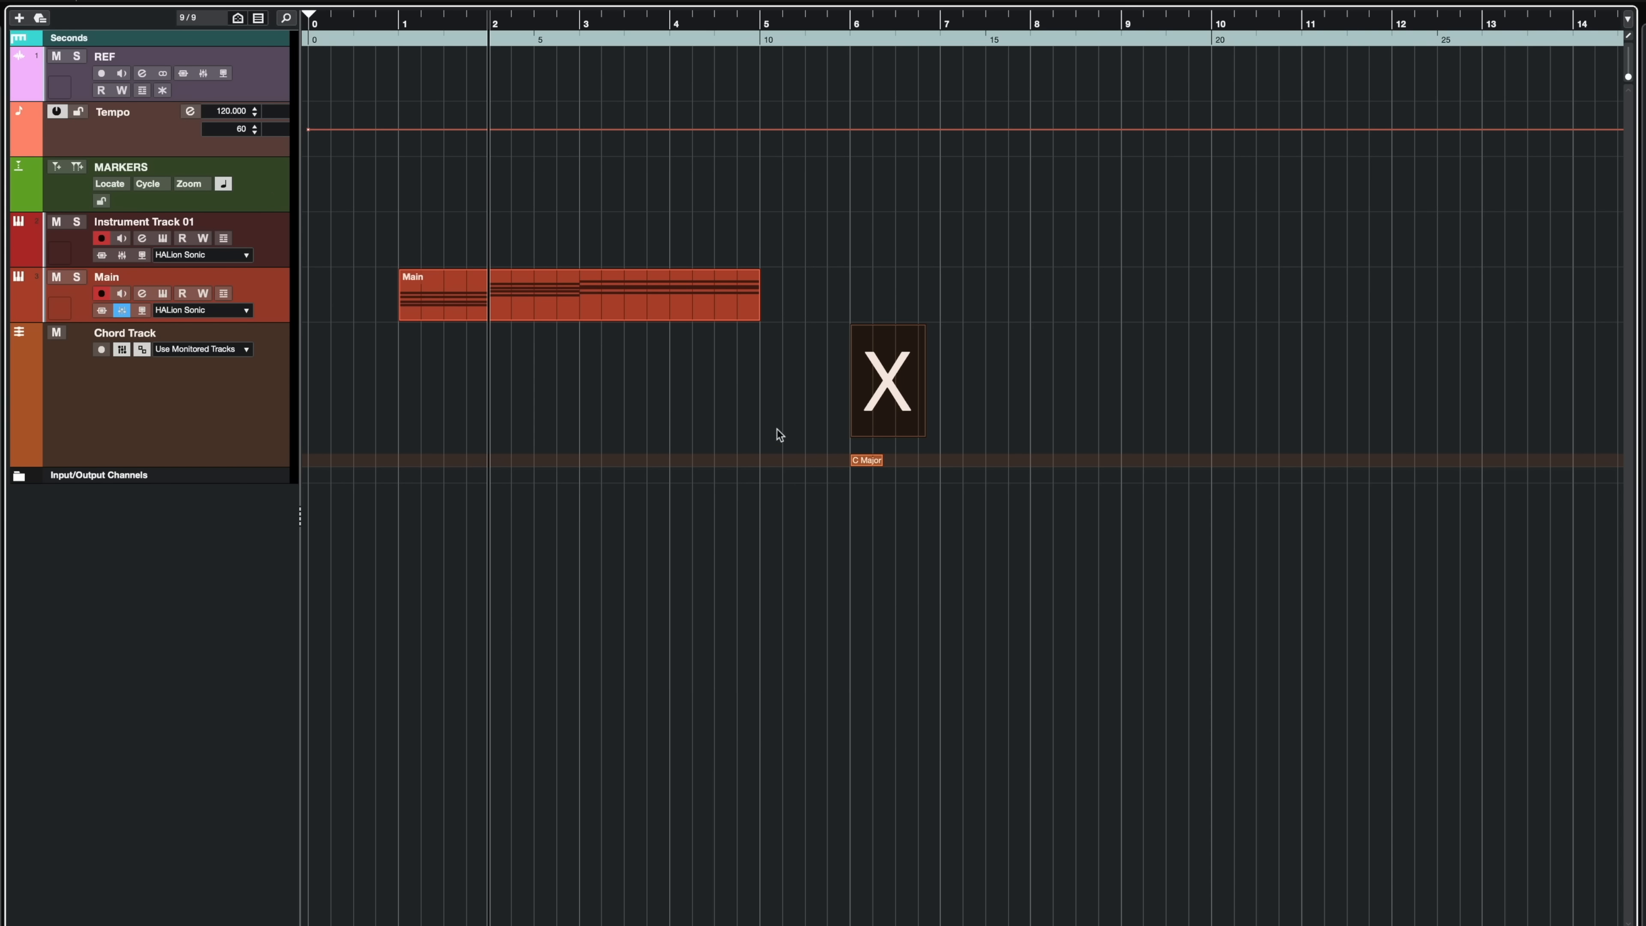
Set the chord event at bar 6 to Ebmaj7 and add an Abmaj7/9 event at bar 7
double_click(874, 404)
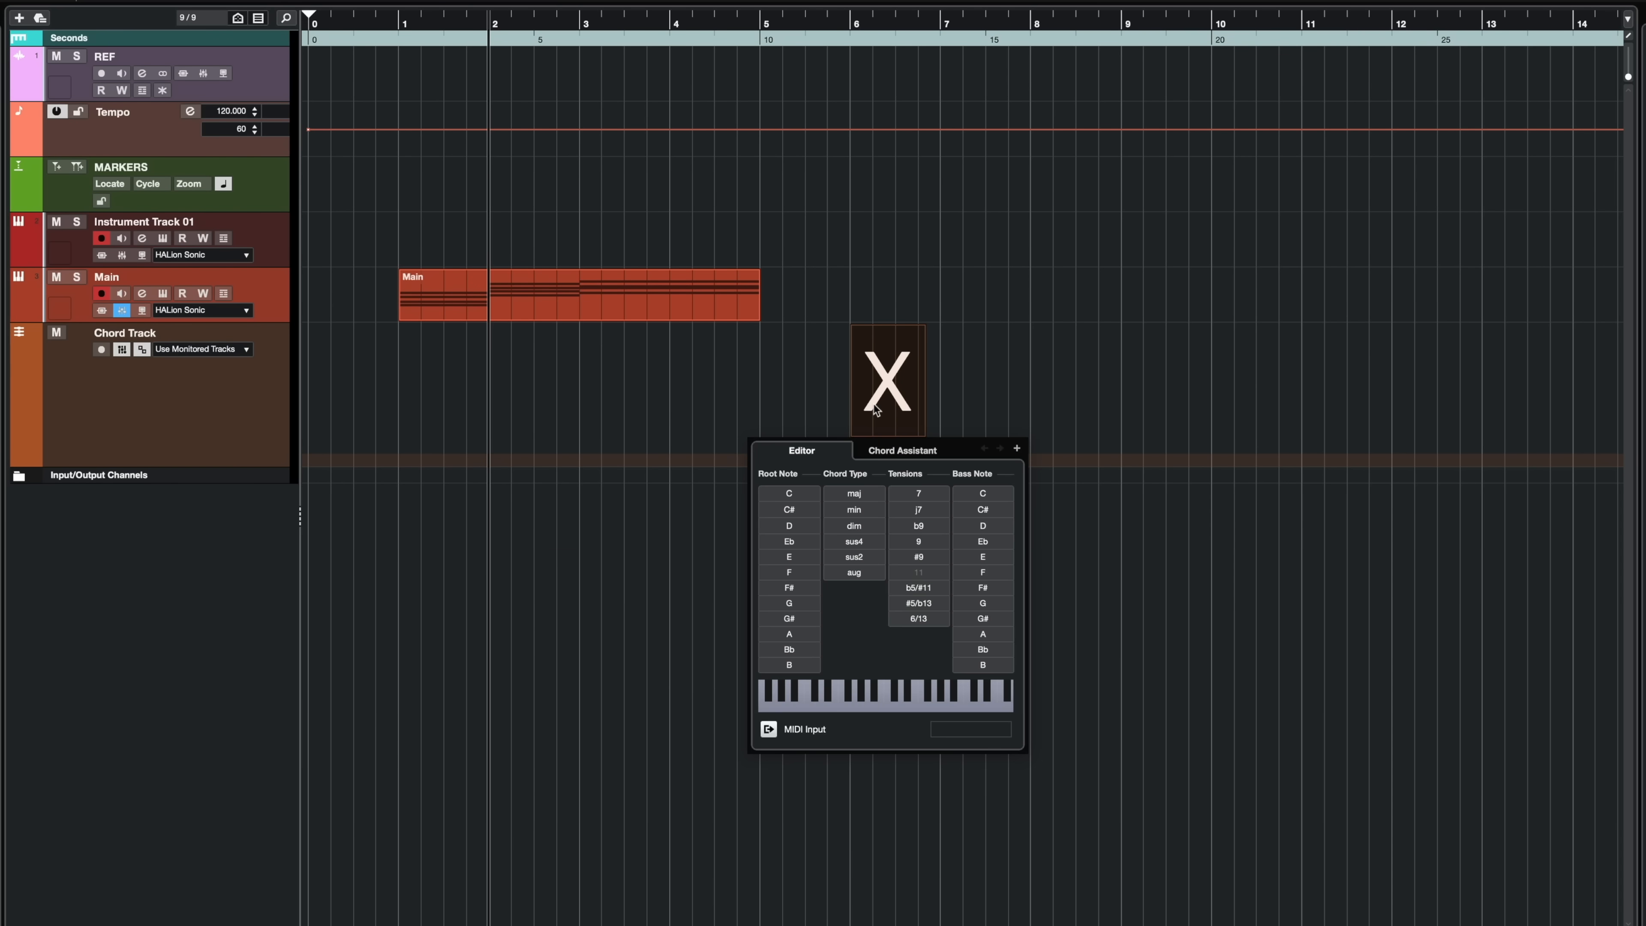
left_click(801, 540)
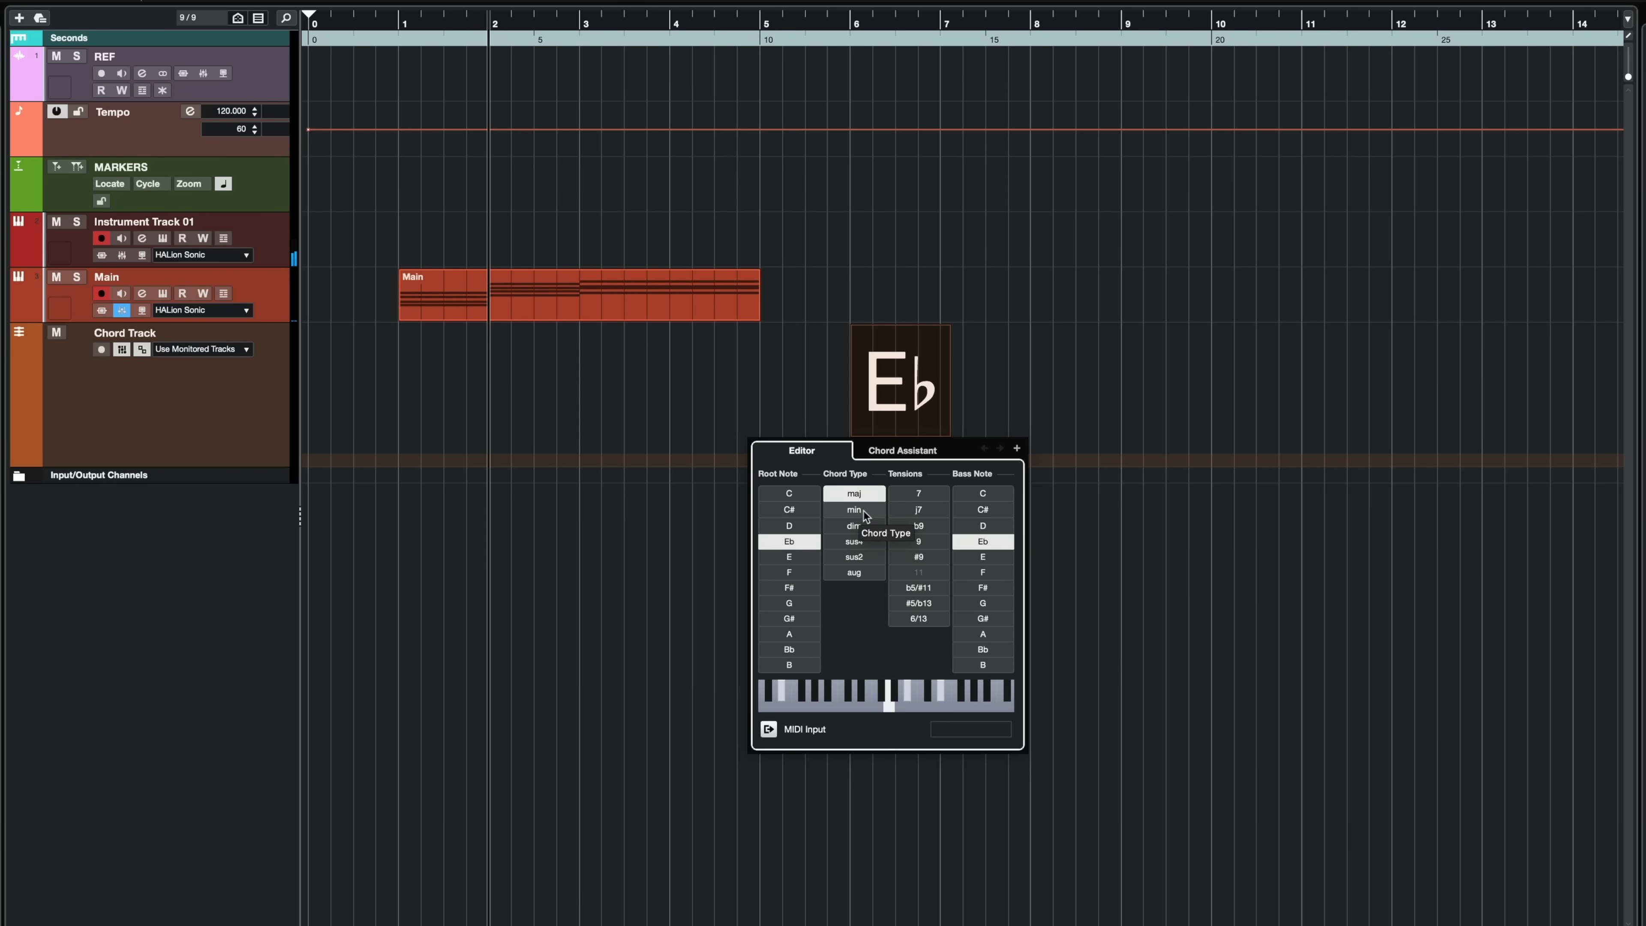
left_click(940, 512)
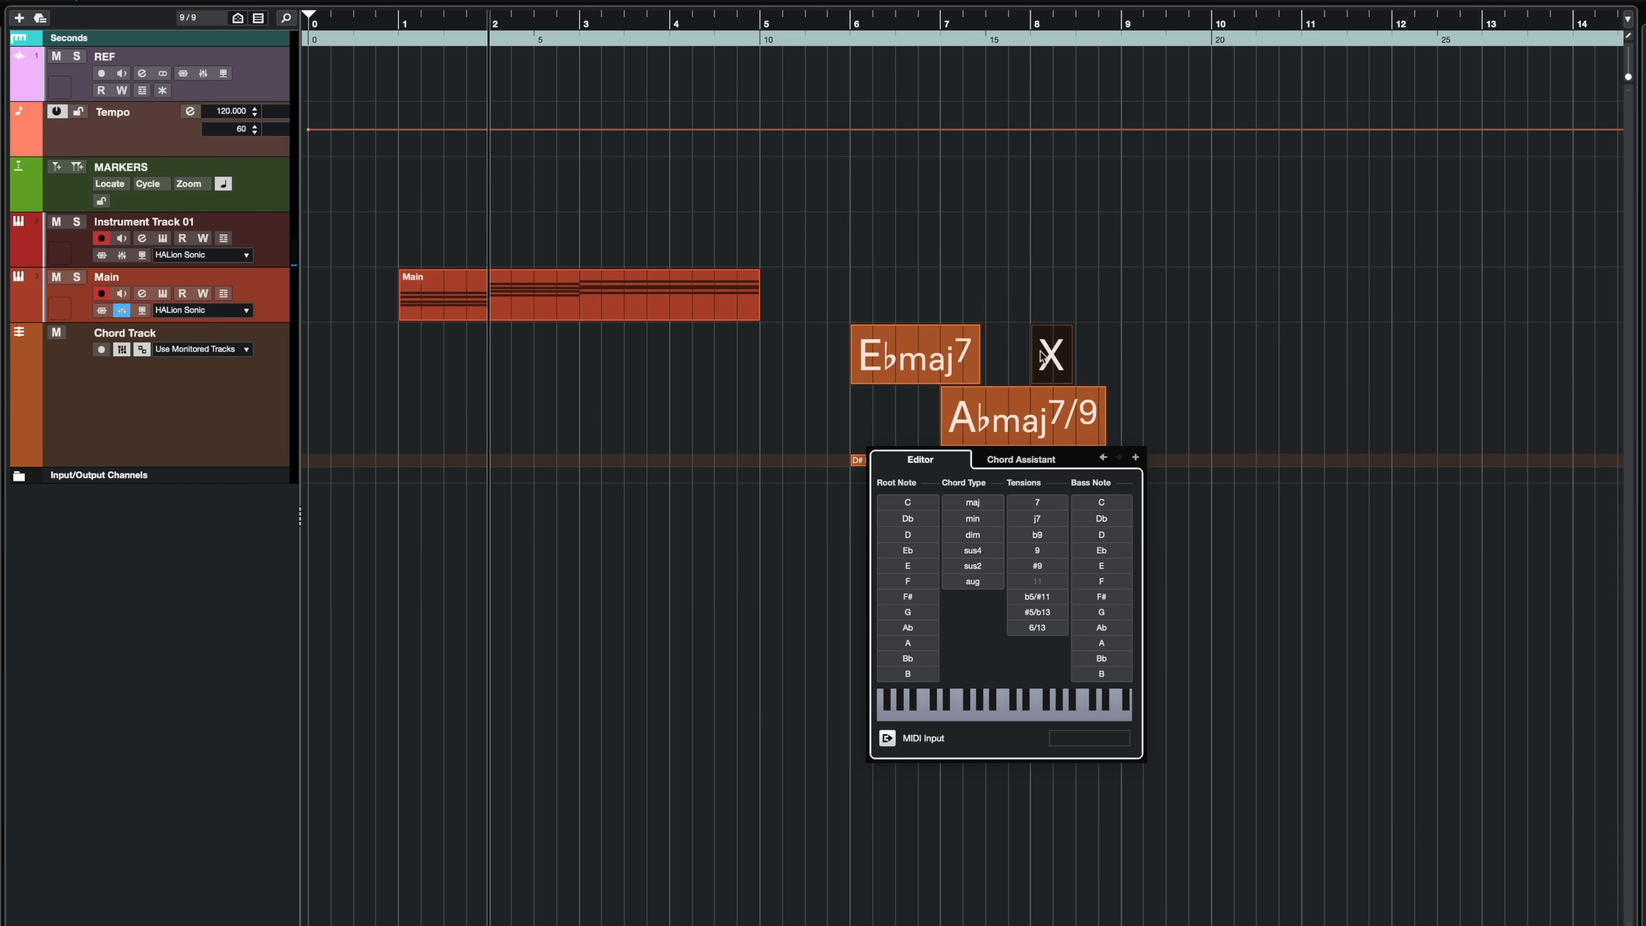
Open the Chord Assistant suggestions for an empty chord event at bar 8
left_click(1015, 460)
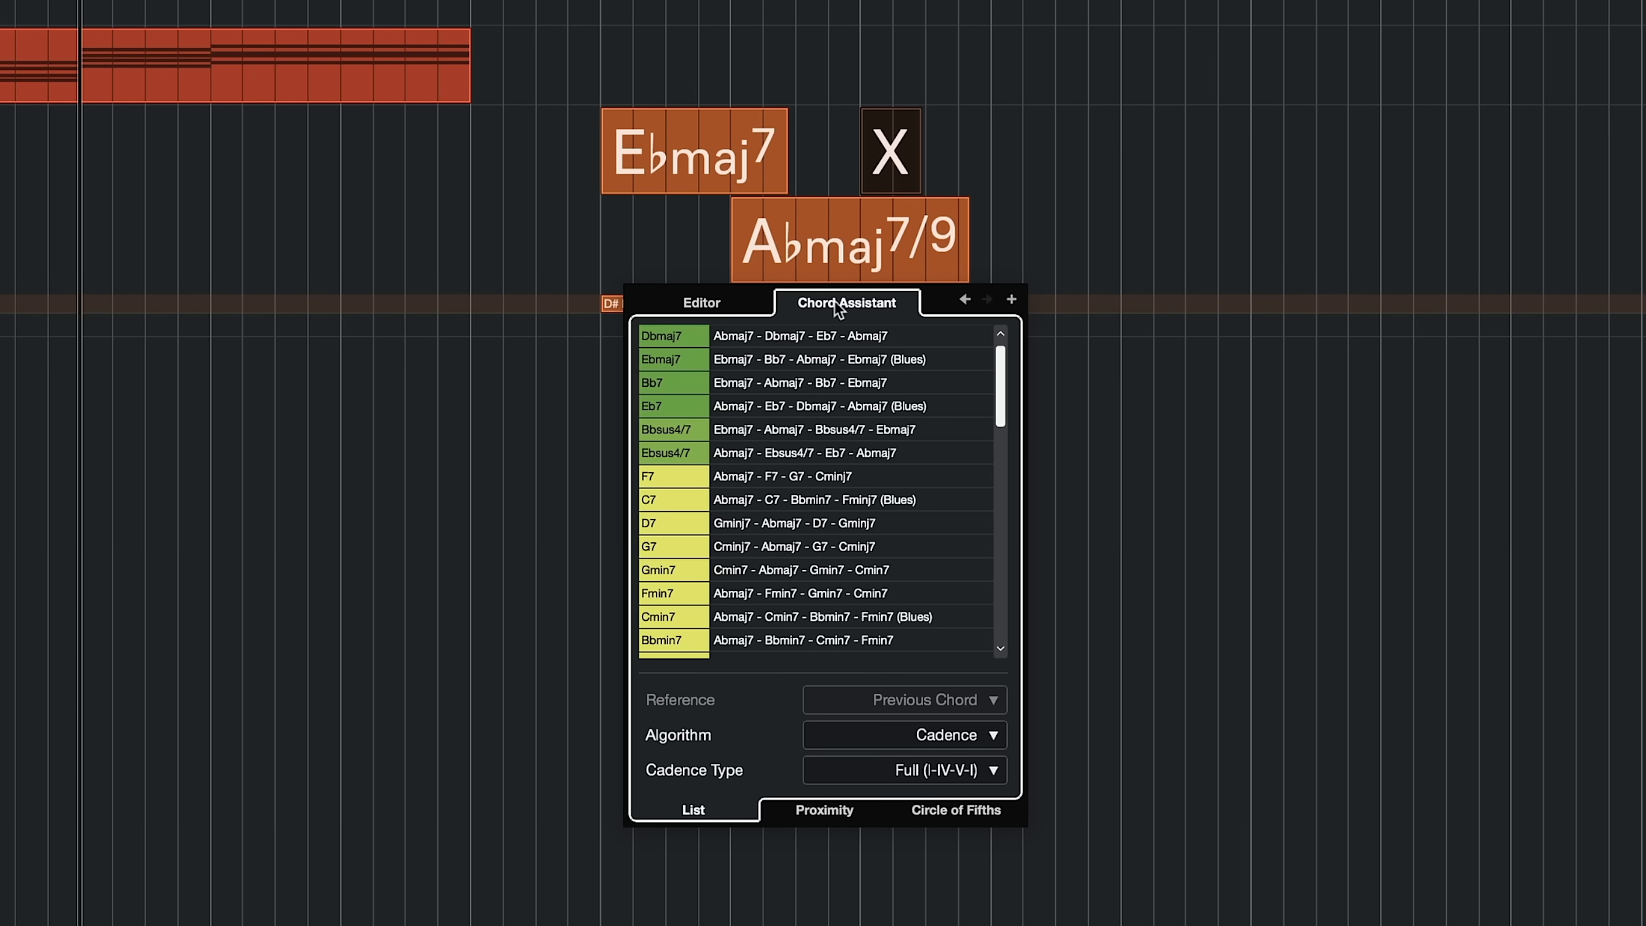